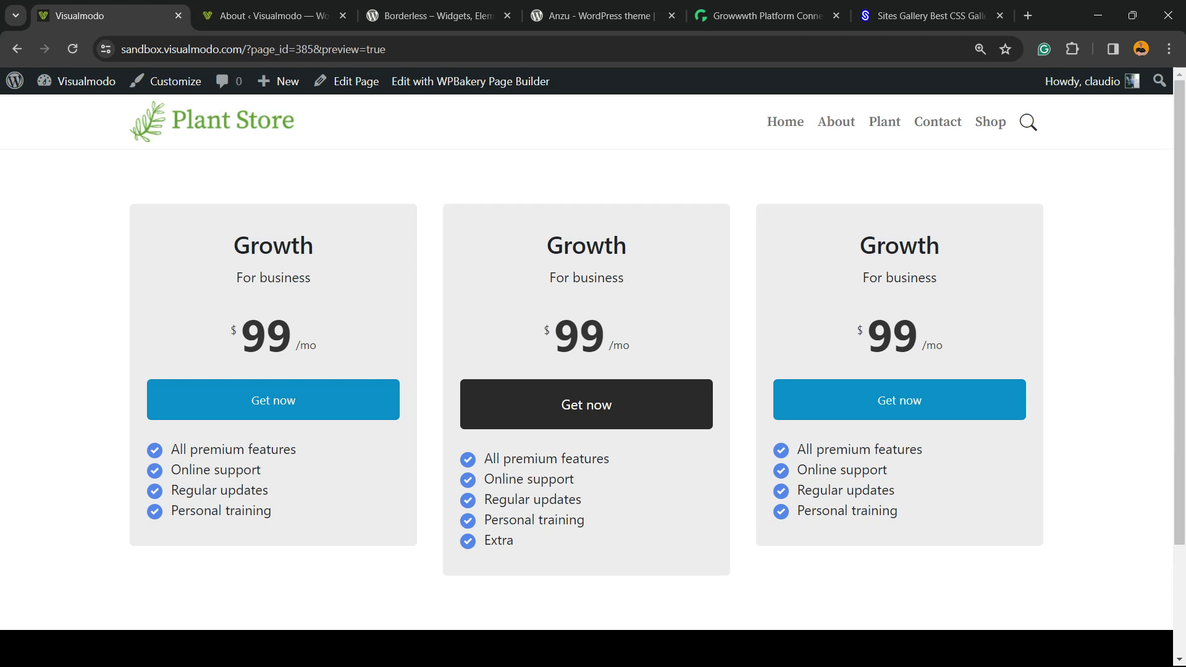
Examine the sample pricing tables' headings, subheadings, prices, billing periods and feature lists.
{"action": "left_click_drag", "start_coordinate": [230, 238], "coordinate": [898, 511]}
{"action": "left_click", "coordinate": [939, 525]}
{"action": "double_click", "coordinate": [273, 246]}
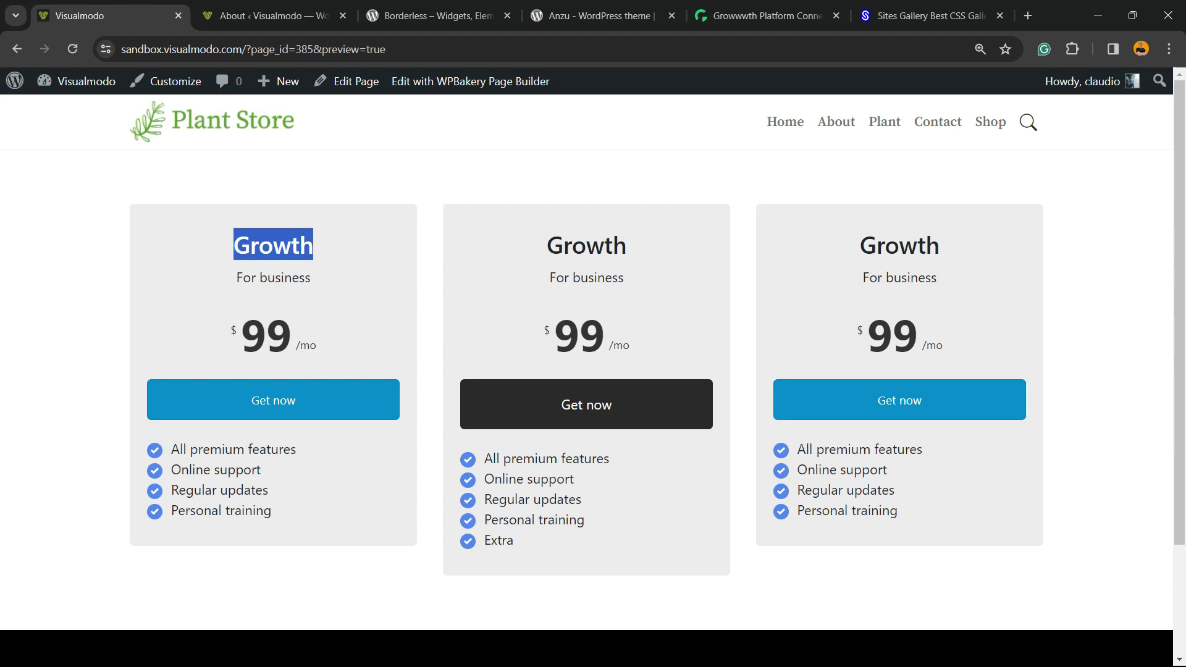
{"action": "triple_click", "coordinate": [273, 278]}
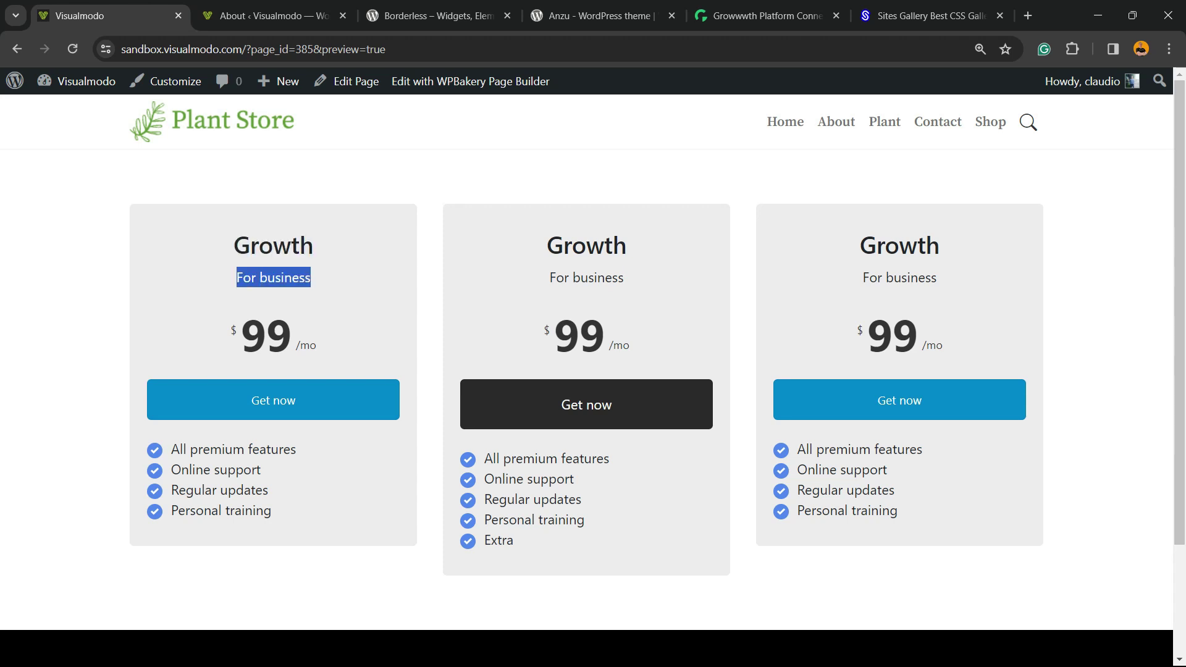
{"action": "double_click", "coordinate": [234, 331]}
{"action": "left_click_drag", "start_coordinate": [296, 346], "coordinate": [318, 346]}
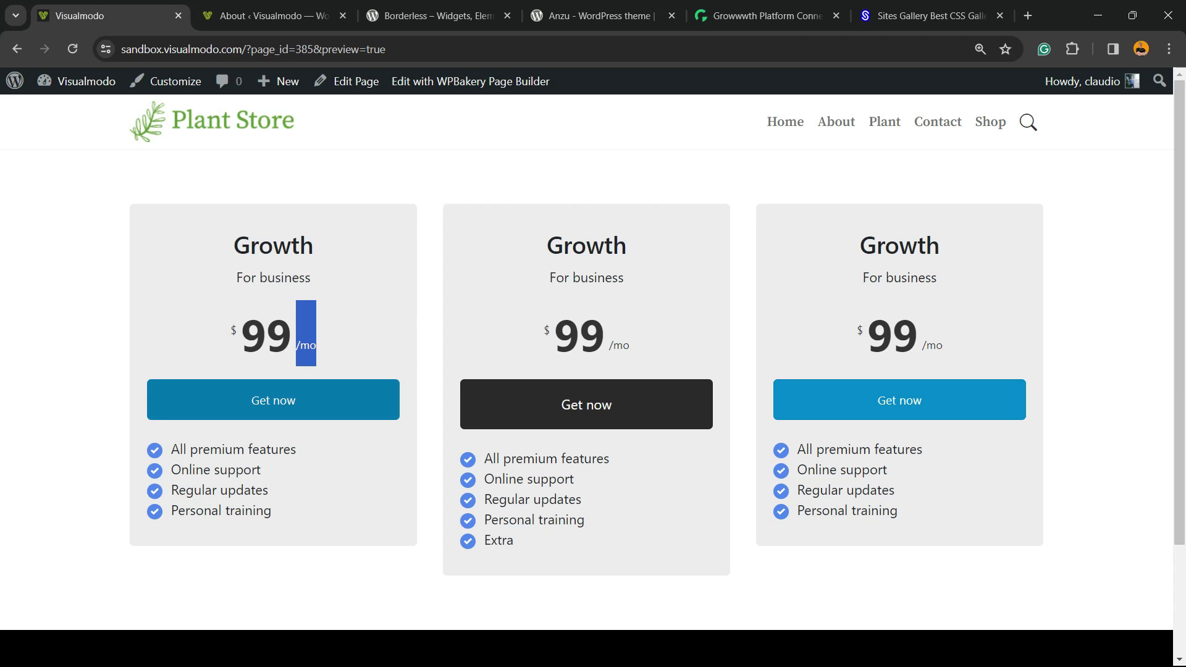
{"action": "left_click_drag", "start_coordinate": [180, 449], "coordinate": [271, 511]}
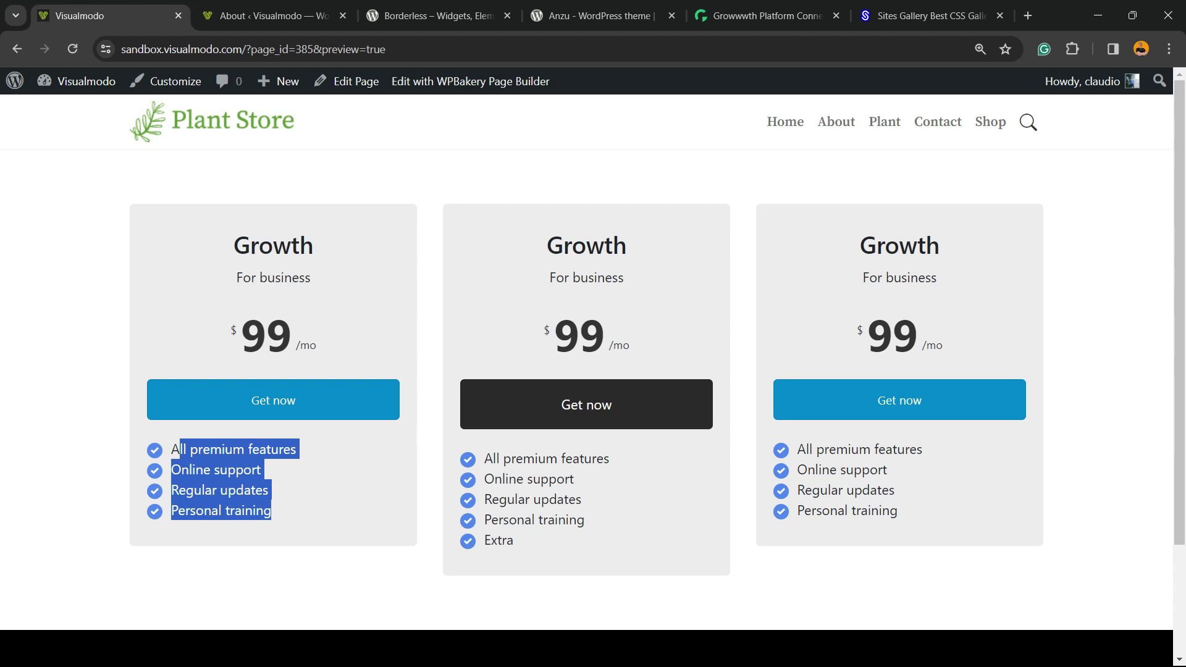
{"action": "left_click", "coordinate": [309, 508]}
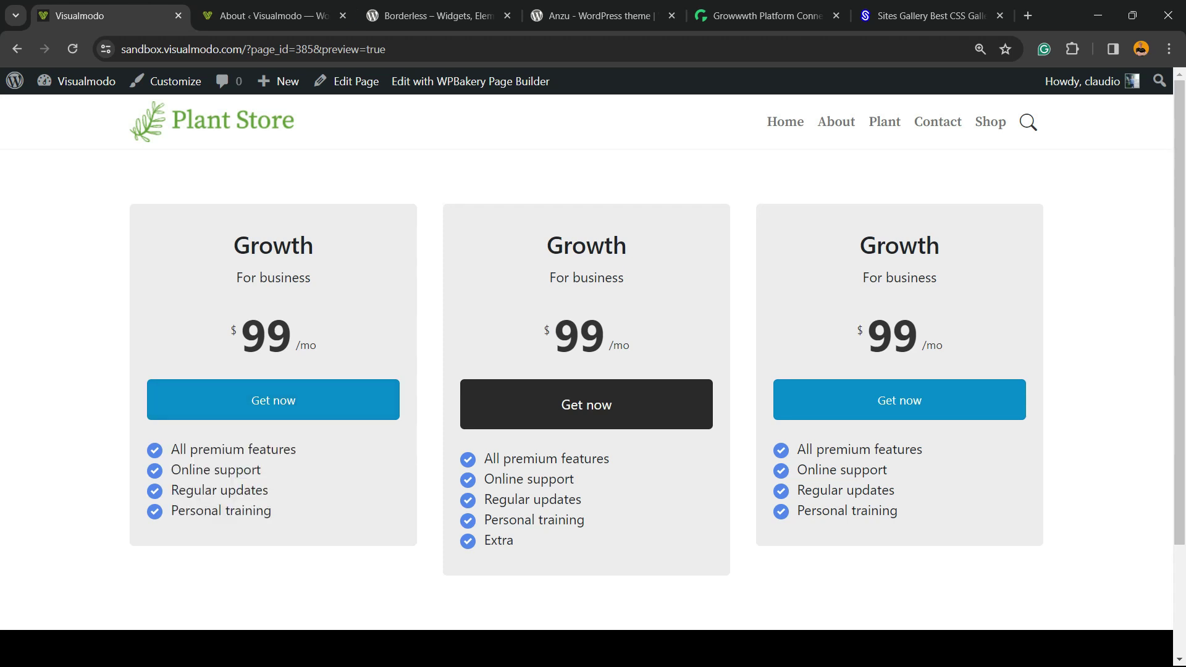
Create a new page in the WordPress admin and open it in the WPBakery backend editor.
{"action": "left_click", "coordinate": [272, 15]}
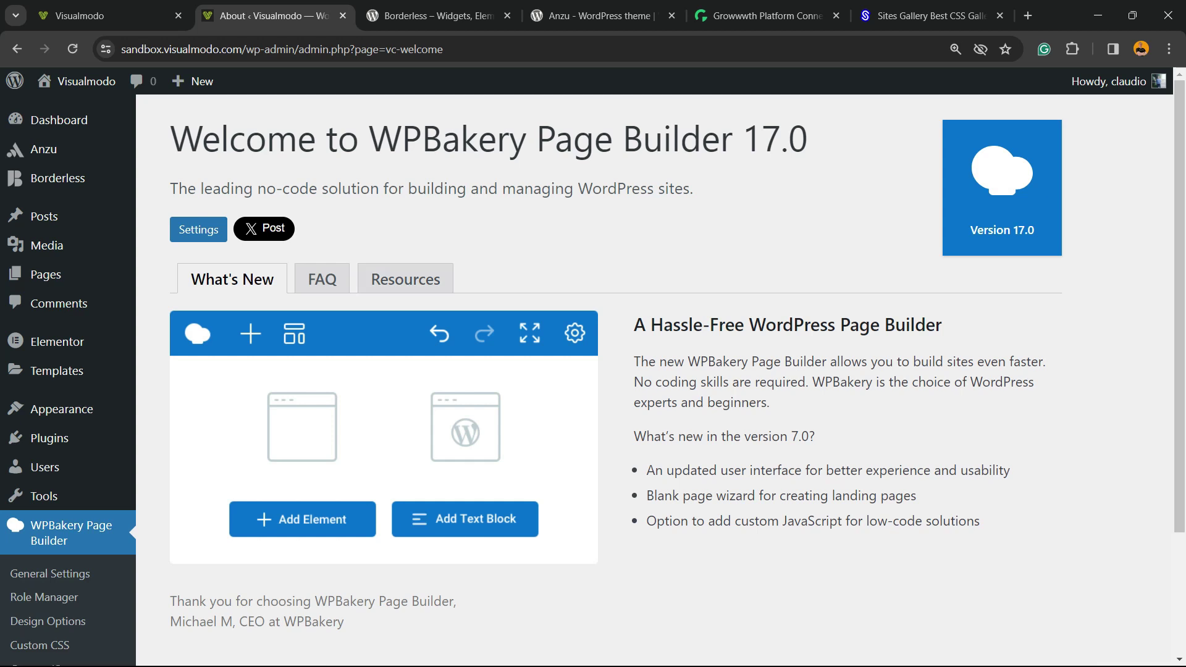
{"action": "left_click_drag", "start_coordinate": [401, 139], "coordinate": [643, 140]}
{"action": "left_click", "coordinate": [643, 139]}
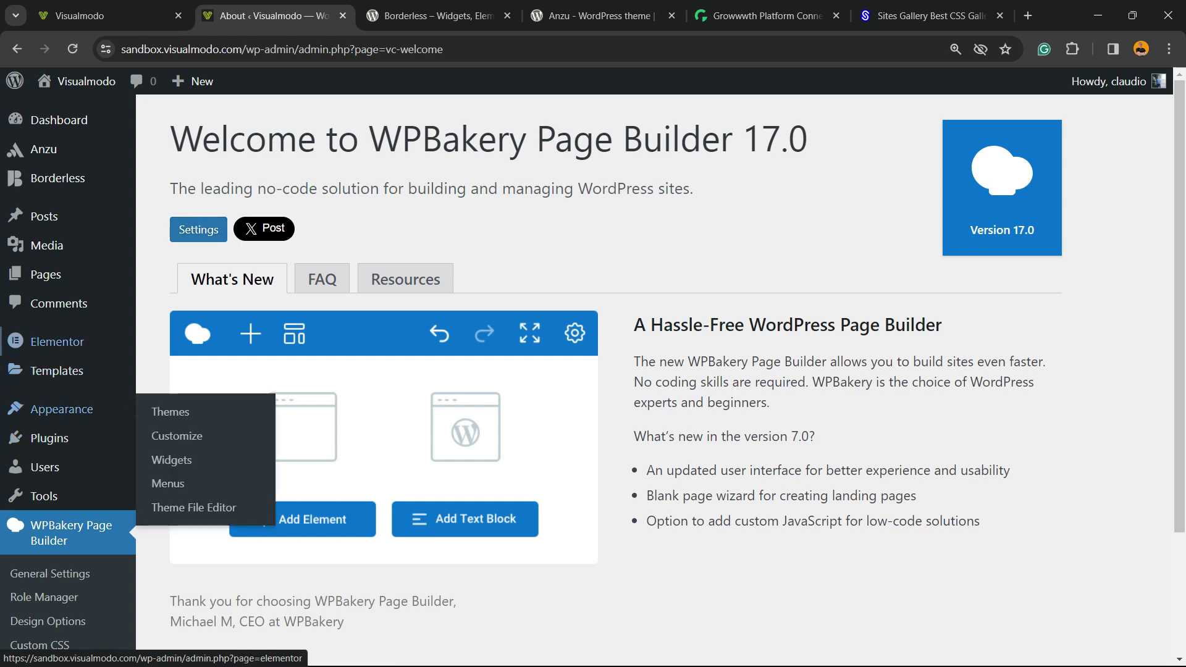
{"action": "mouse_move", "coordinate": [46, 275]}
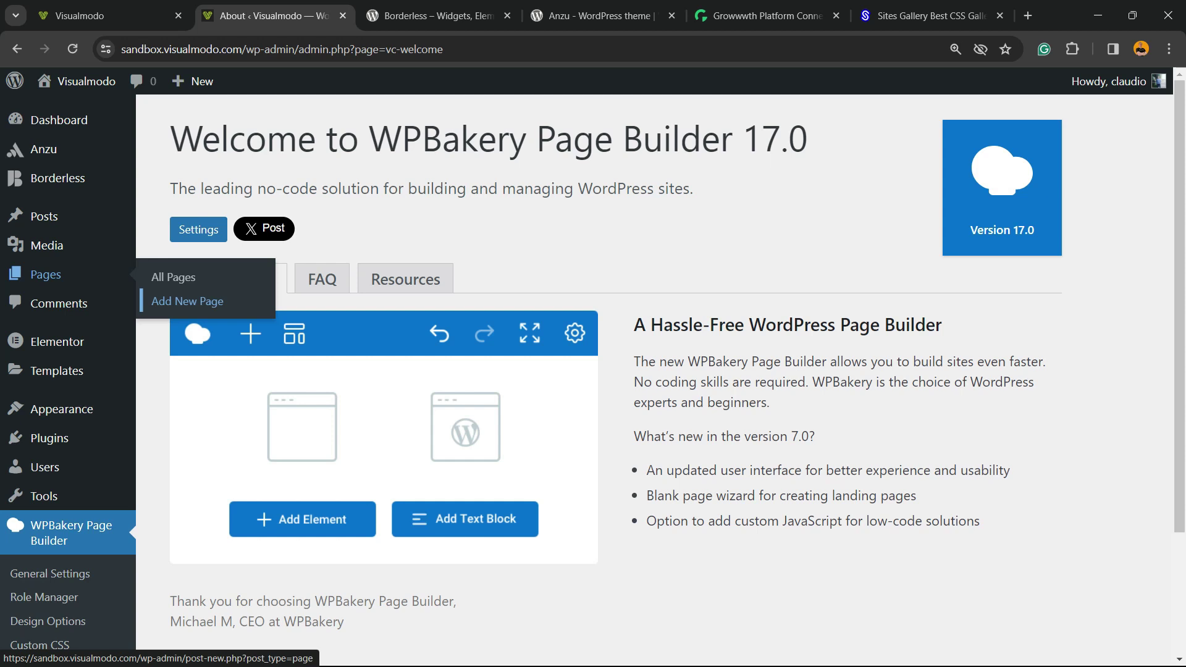
{"action": "left_click", "coordinate": [187, 301]}
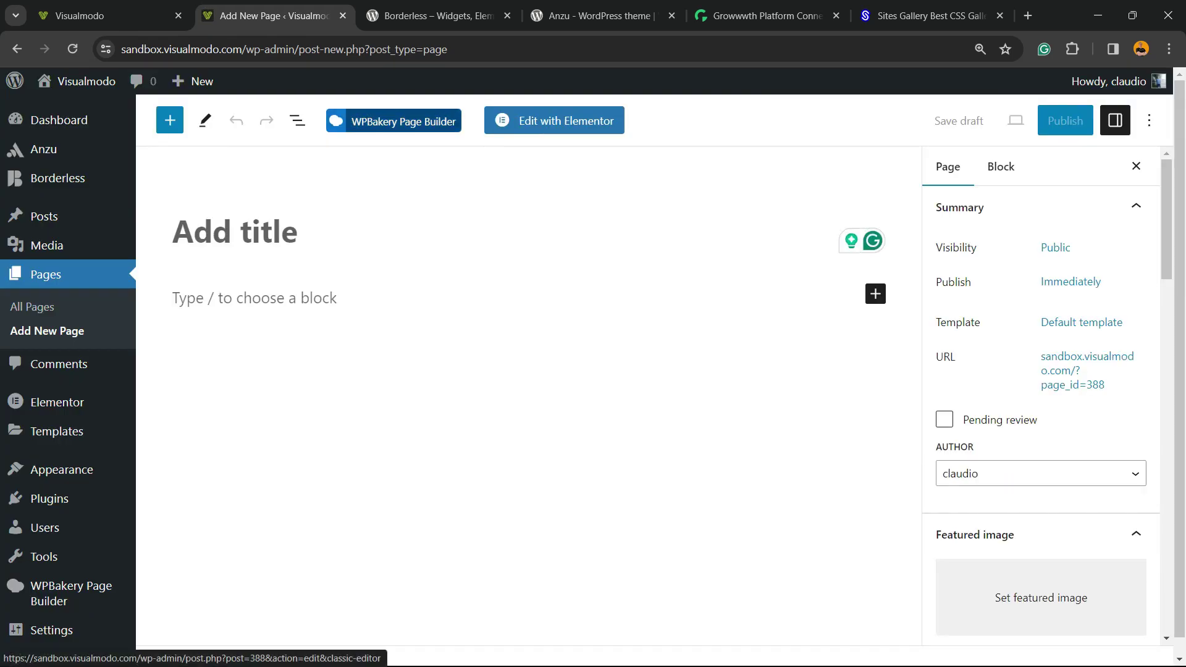
{"action": "left_click", "coordinate": [375, 122]}
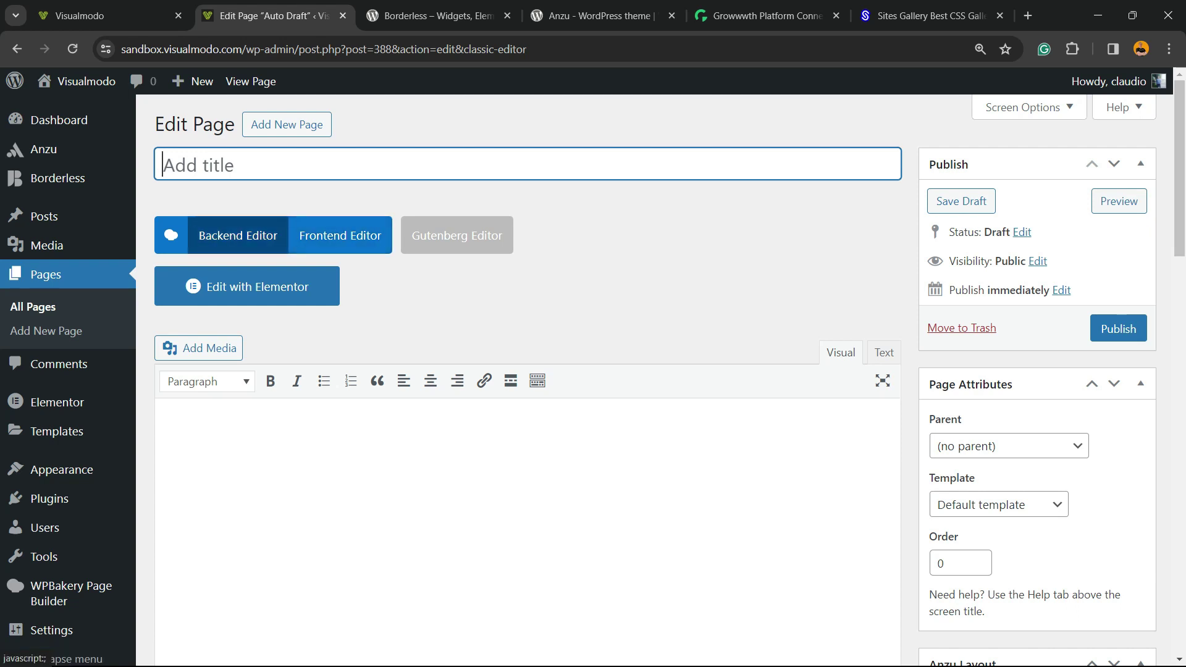
{"action": "left_click", "coordinate": [238, 236]}
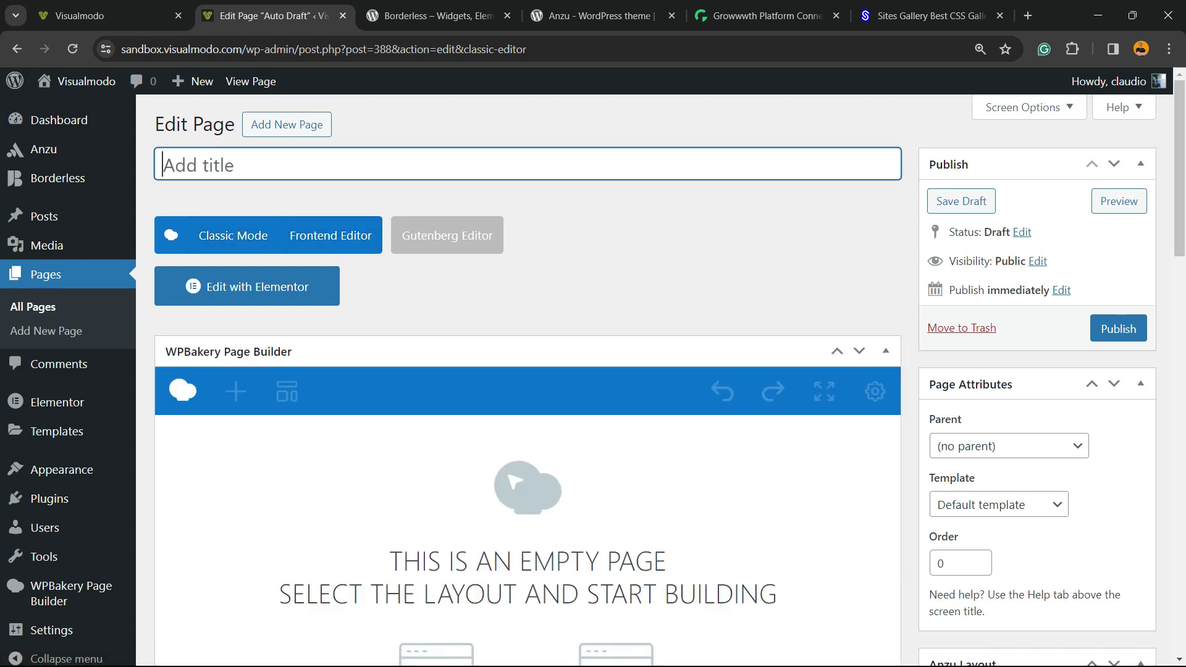
Title the page "Pricing" and choose the Theme Layout for it.
{"action": "type", "text": "Pricing"}
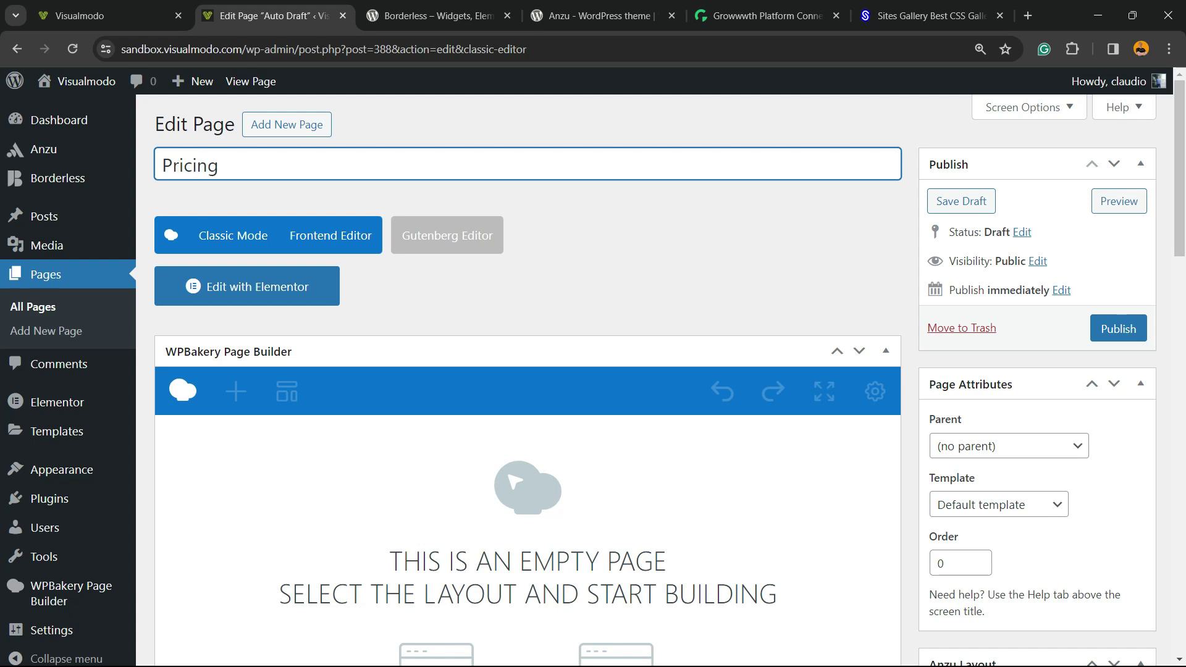
{"action": "scroll", "coordinate": [593, 371], "scroll_direction": "down", "scroll_amount": 2}
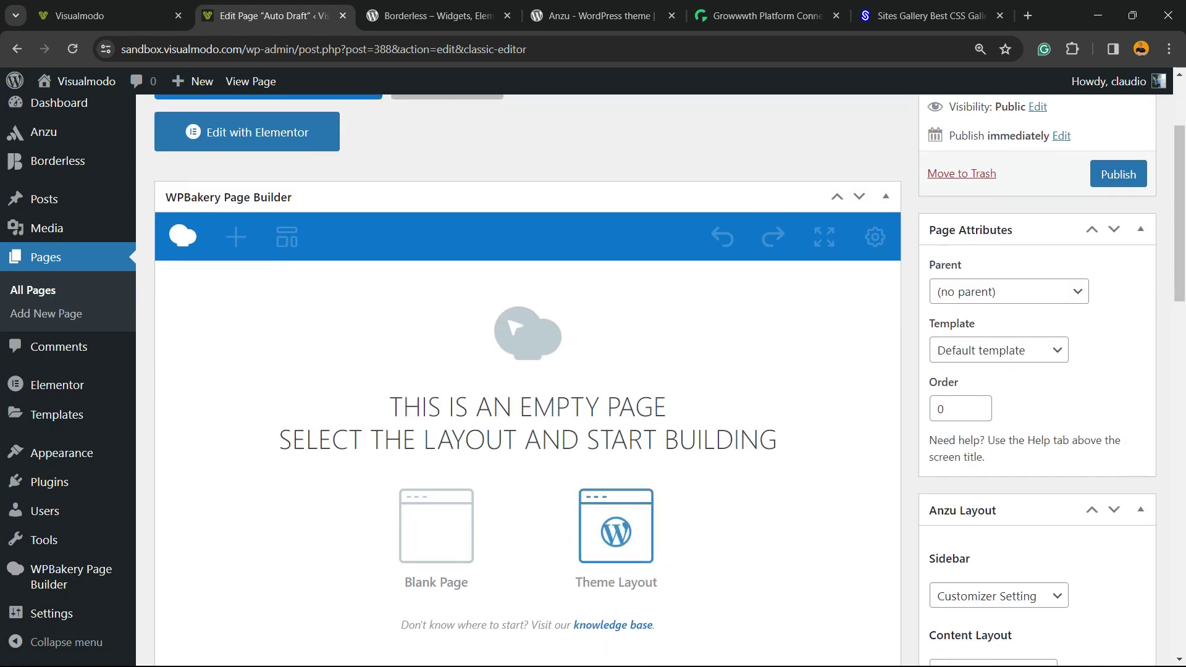
{"action": "left_click", "coordinate": [616, 525]}
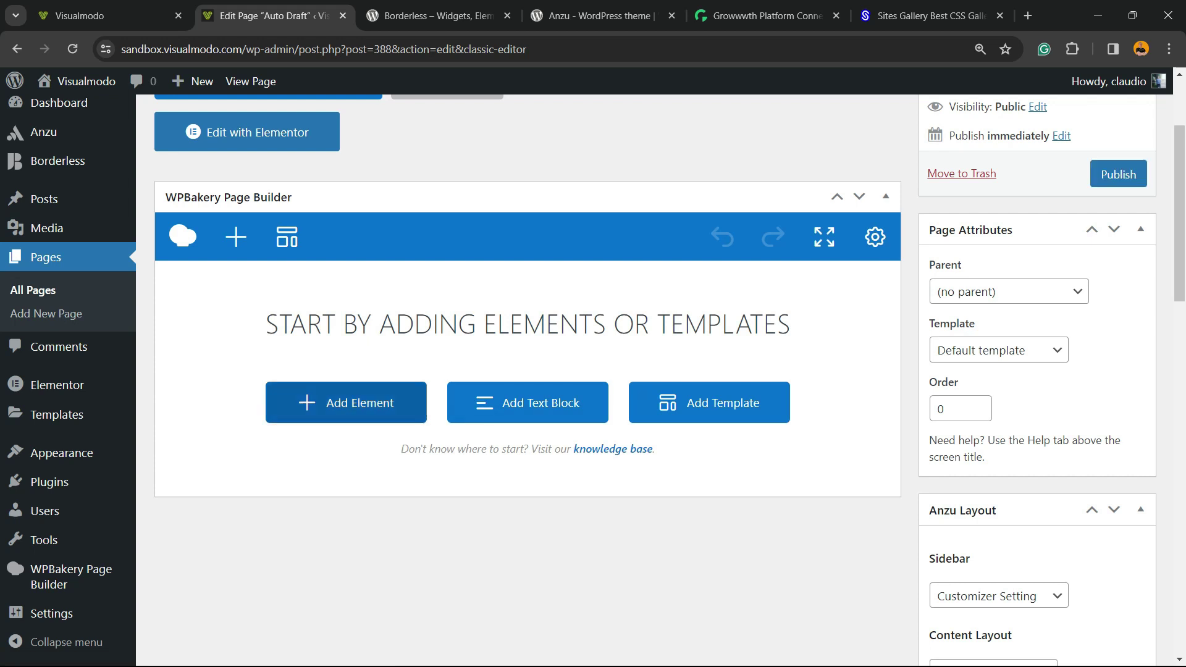
Add a Pricing Table element with its default settings, save it and check the page preview.
{"action": "left_click", "coordinate": [349, 403]}
{"action": "left_click", "coordinate": [349, 403]}
{"action": "left_click", "coordinate": [199, 175]}
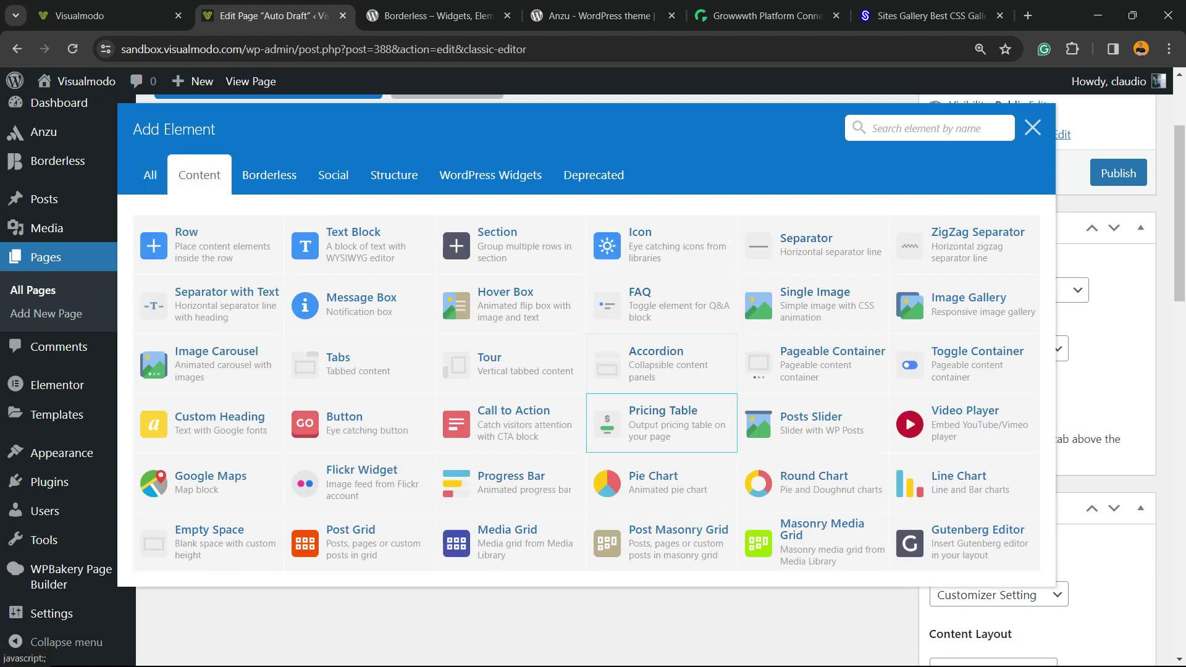
{"action": "left_click", "coordinate": [663, 431]}
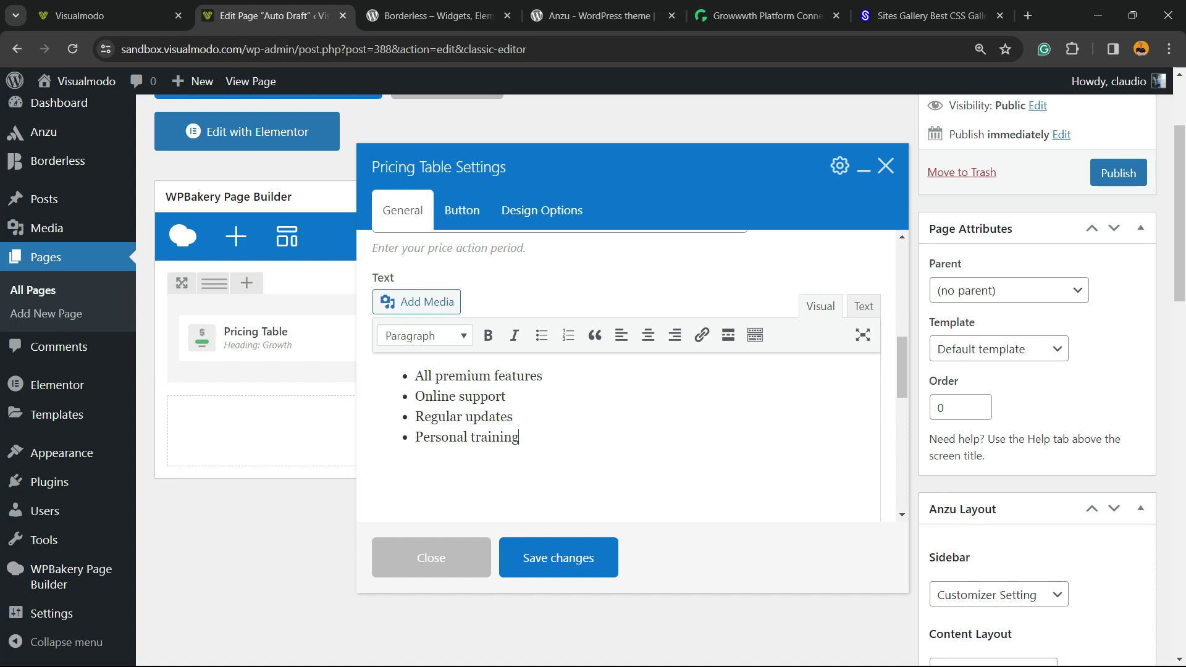
{"action": "left_click", "coordinate": [559, 558]}
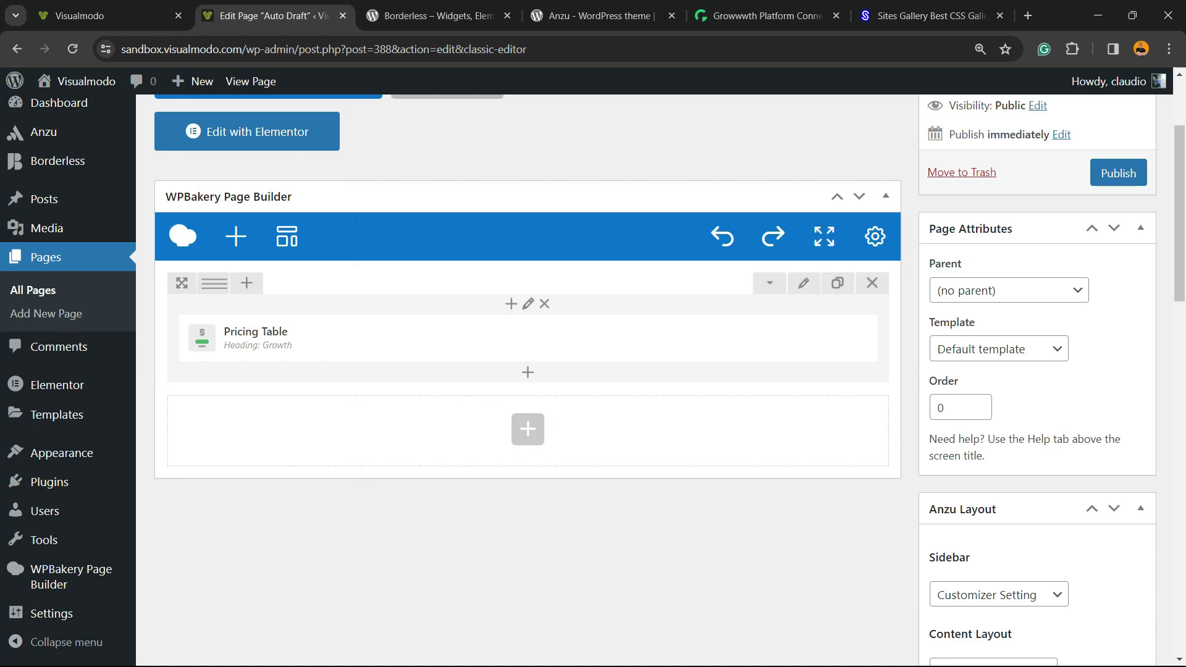
{"action": "scroll", "coordinate": [528, 395], "scroll_direction": "up", "scroll_amount": 3}
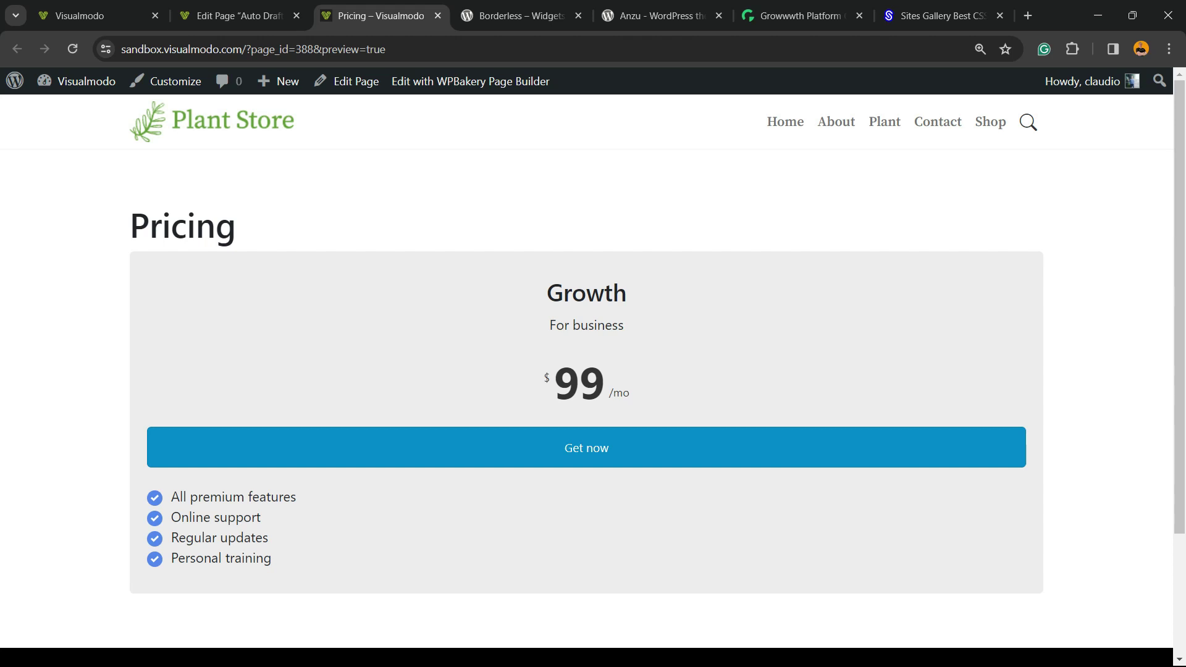
{"action": "left_click", "coordinate": [240, 16]}
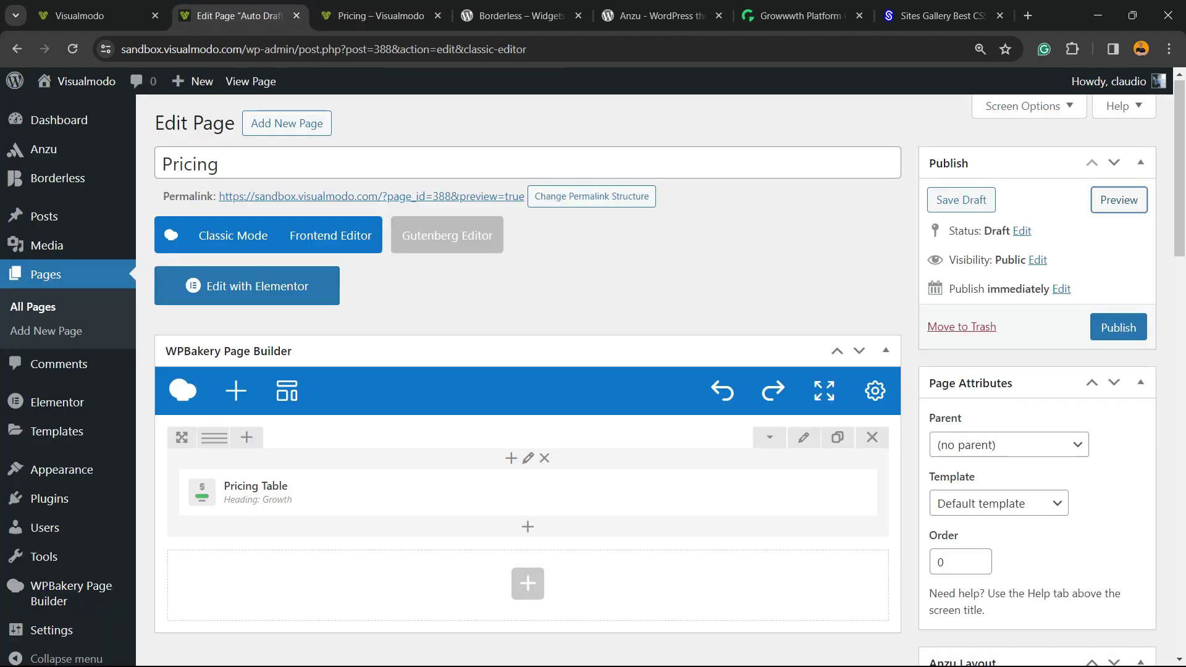
Change the pricing table's row layout to three equal columns.
{"action": "mouse_move", "coordinate": [216, 438]}
{"action": "key", "text": "ctrl"}
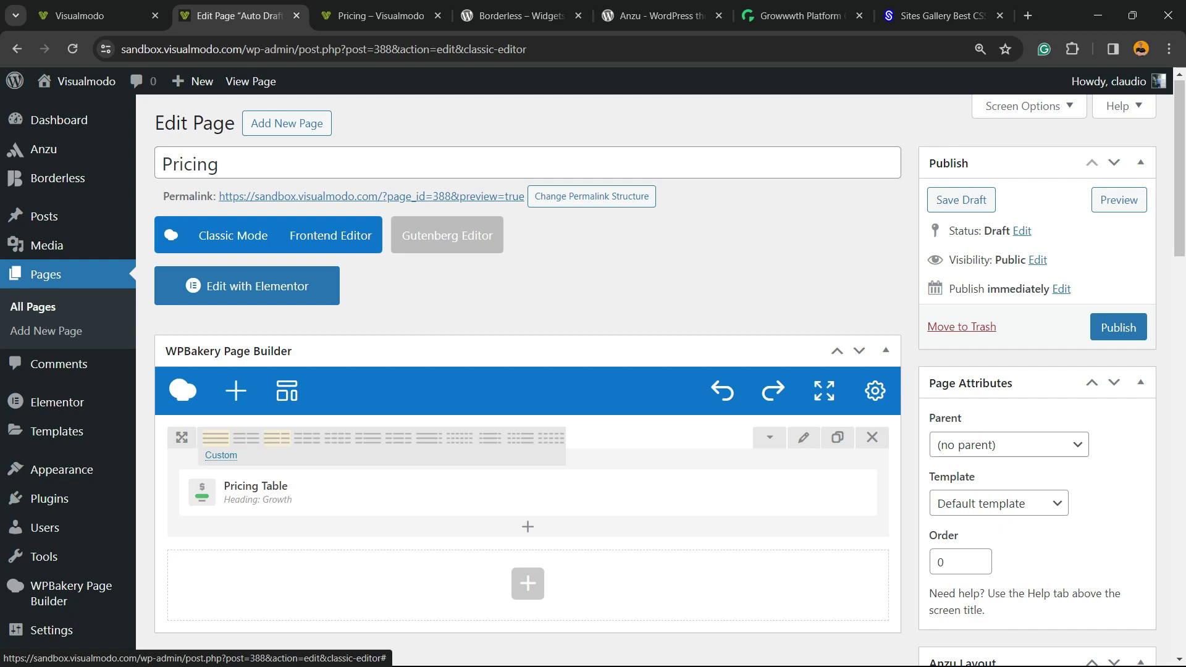
{"action": "left_click", "coordinate": [307, 438]}
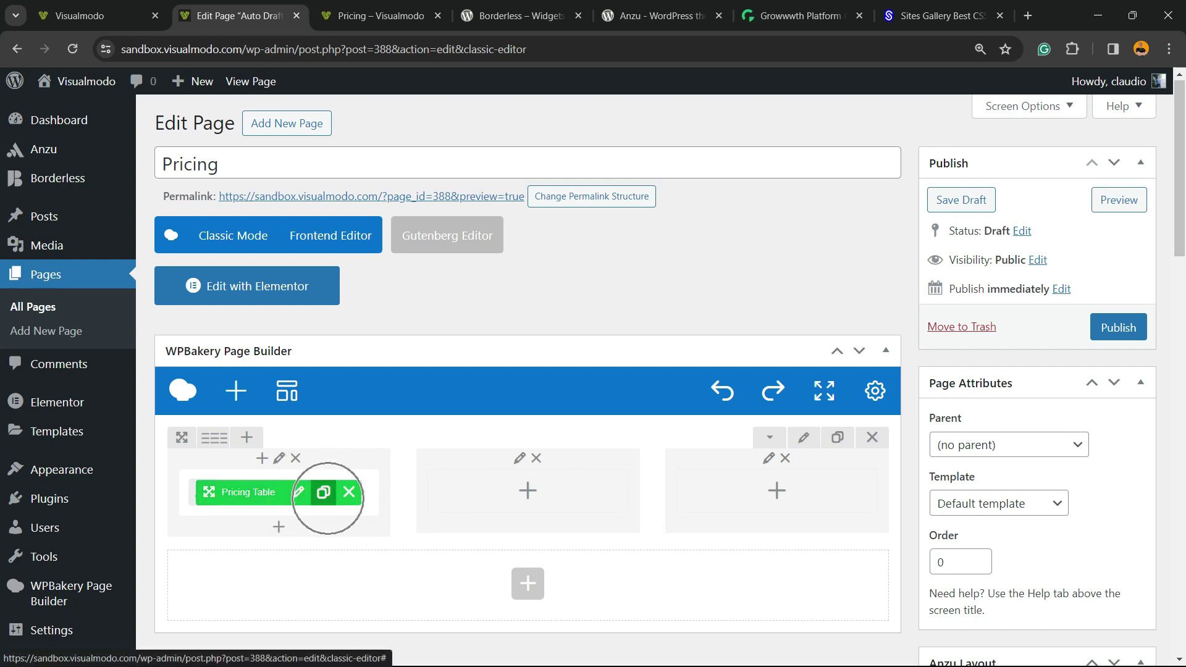
Duplicate the pricing table into the two empty columns and check the page preview.
{"action": "left_click", "coordinate": [323, 491]}
{"action": "left_click", "coordinate": [324, 492]}
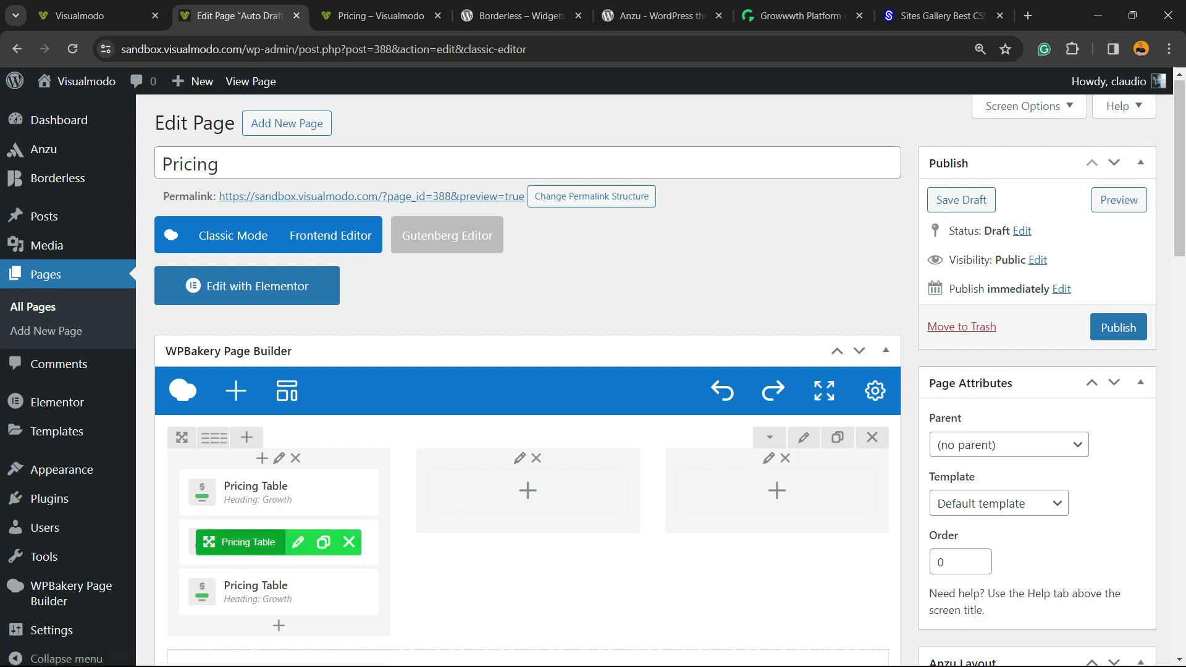
{"action": "mouse_move", "coordinate": [209, 542]}
{"action": "left_mouse_down"}
{"action": "mouse_move", "coordinate": [278, 542]}
{"action": "mouse_move", "coordinate": [489, 504]}
{"action": "mouse_move", "coordinate": [266, 542]}
{"action": "mouse_move", "coordinate": [793, 491]}
{"action": "left_mouse_up"}
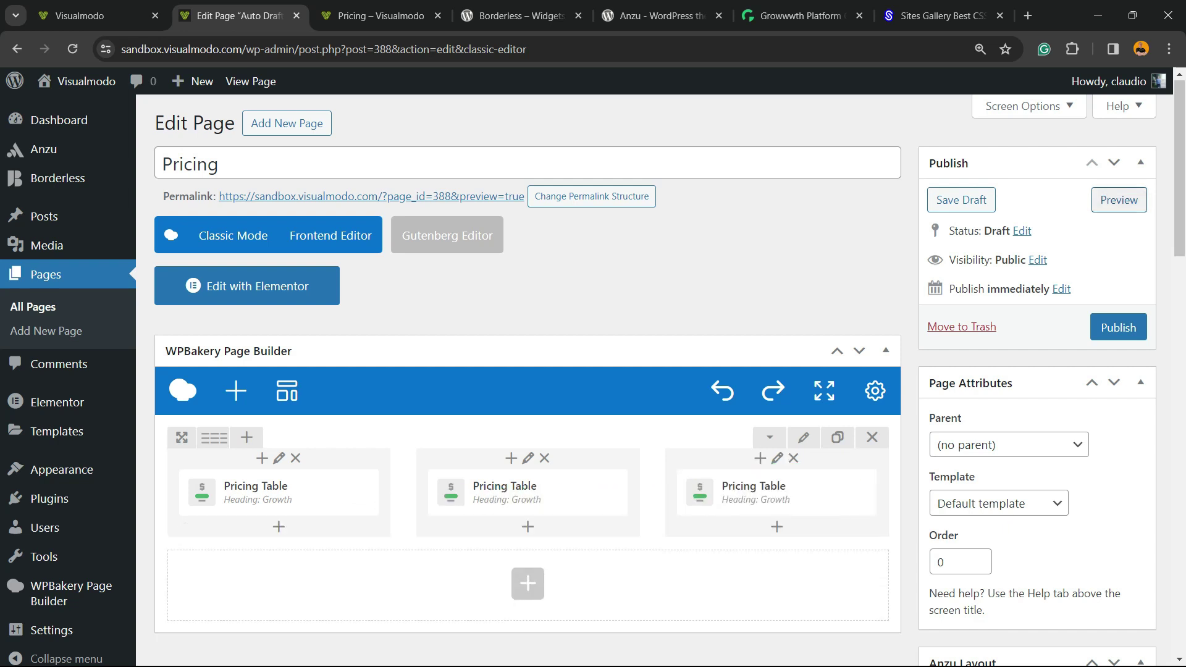
{"action": "left_click", "coordinate": [1119, 200]}
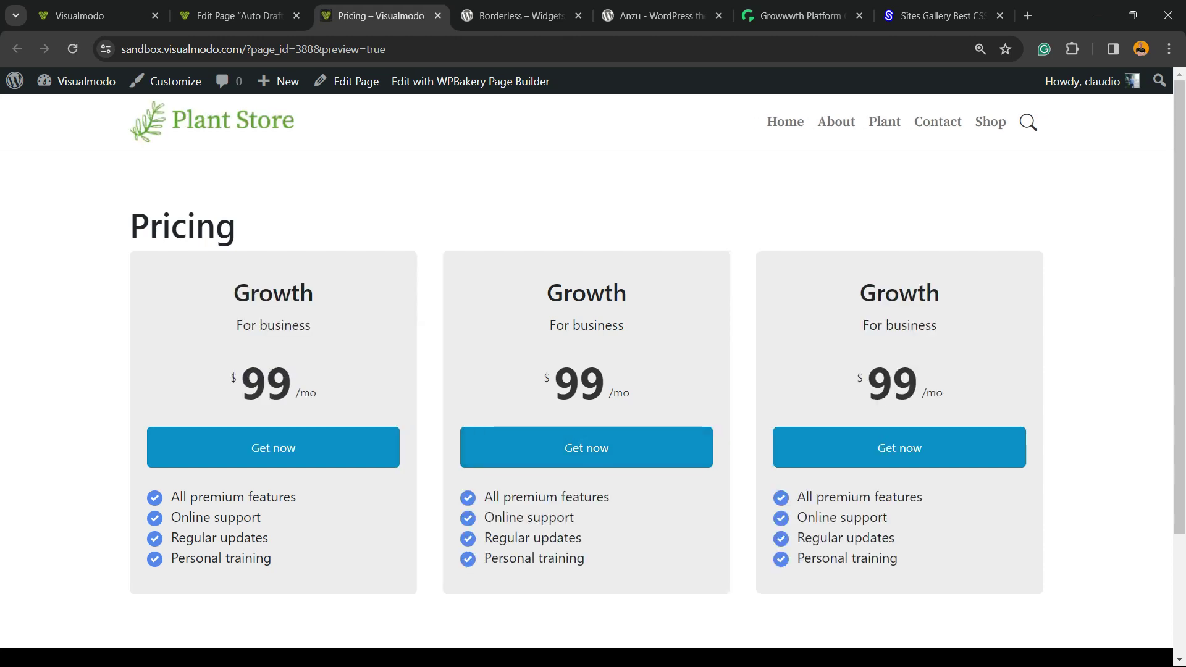
{"action": "left_click", "coordinate": [235, 15]}
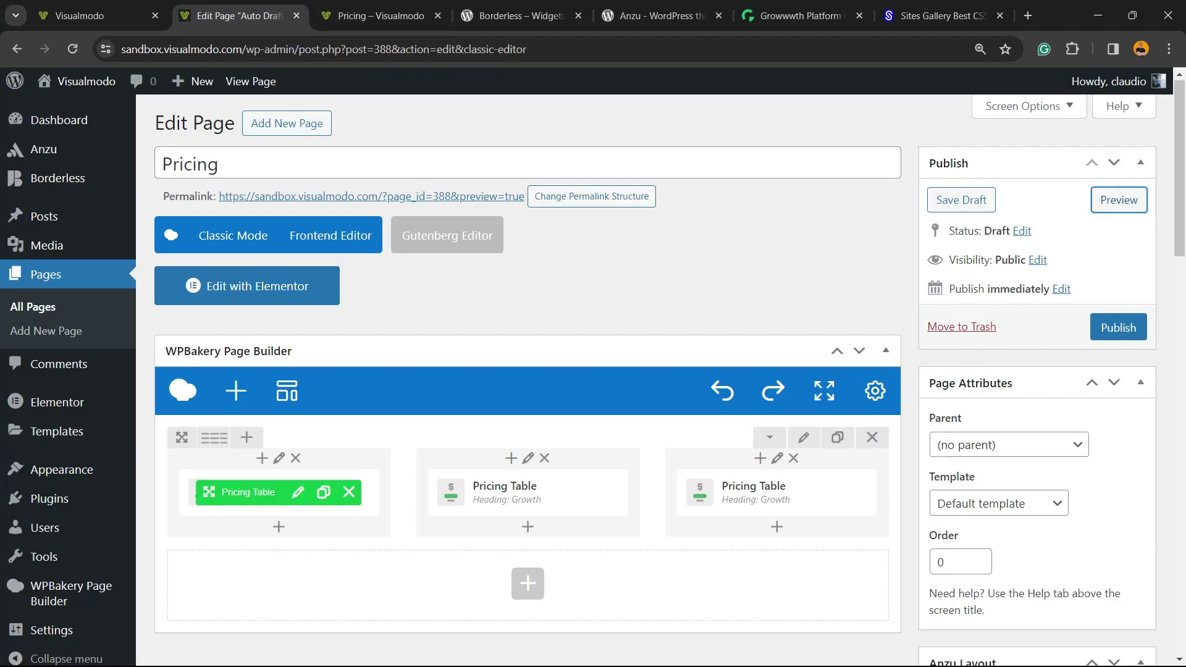
Set the first pricing table's heading to "Starter", keeping the custom font option off.
{"action": "left_click", "coordinate": [298, 493]}
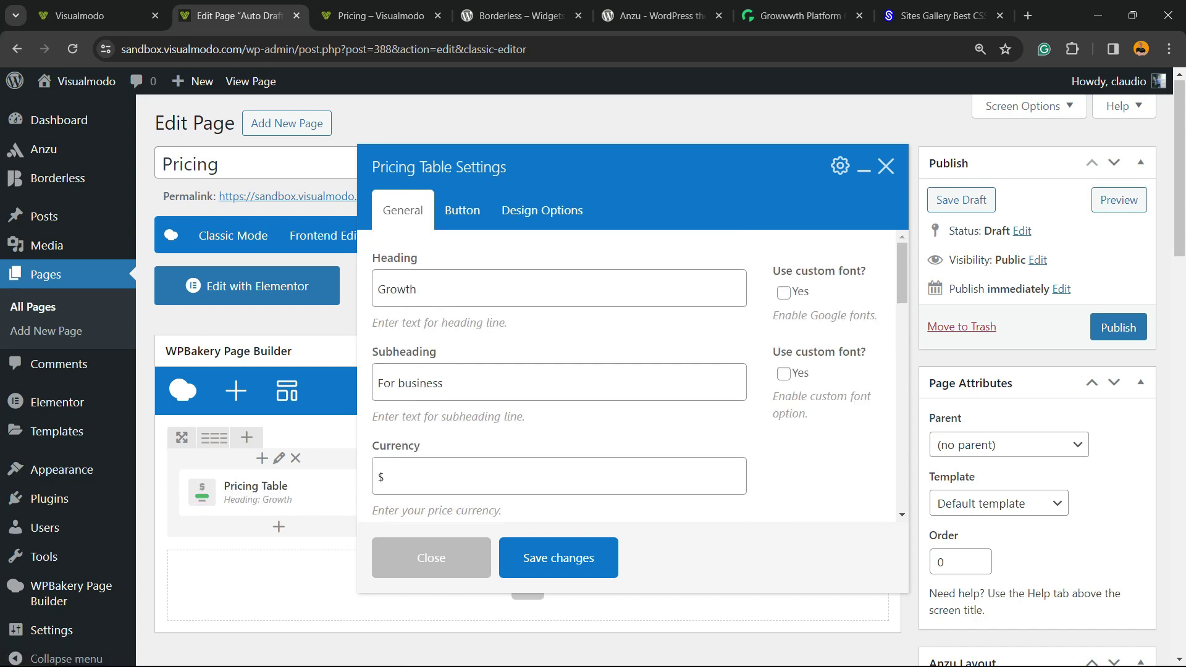
{"action": "double_click", "coordinate": [420, 290]}
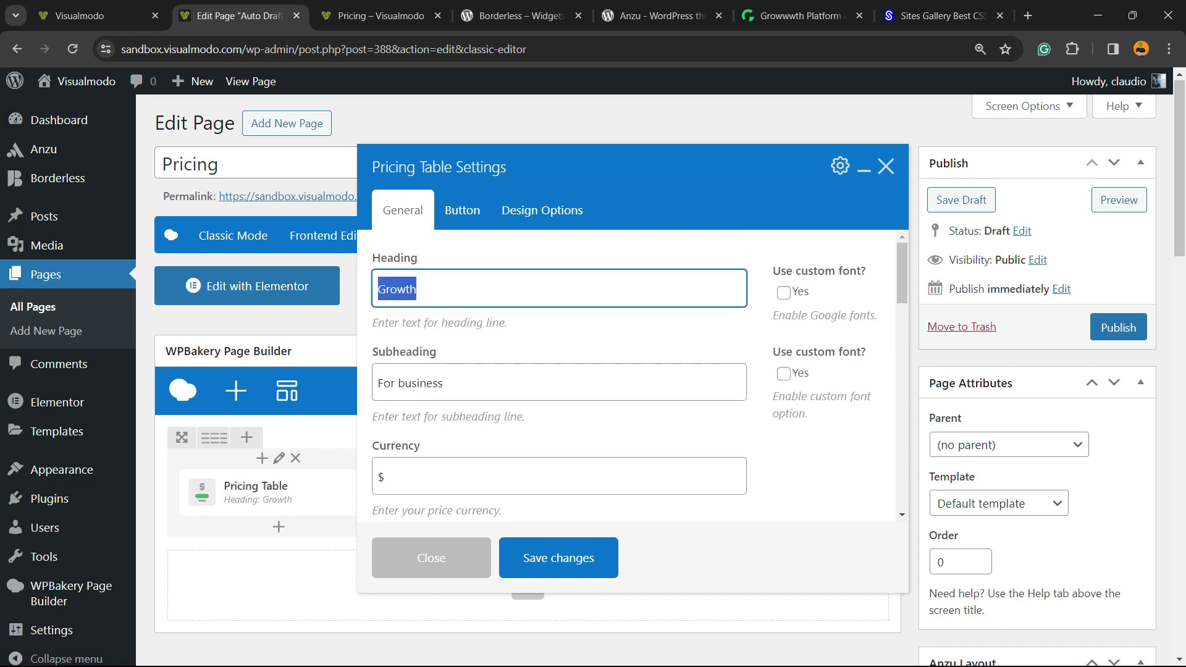
{"action": "type", "text": "Starter"}
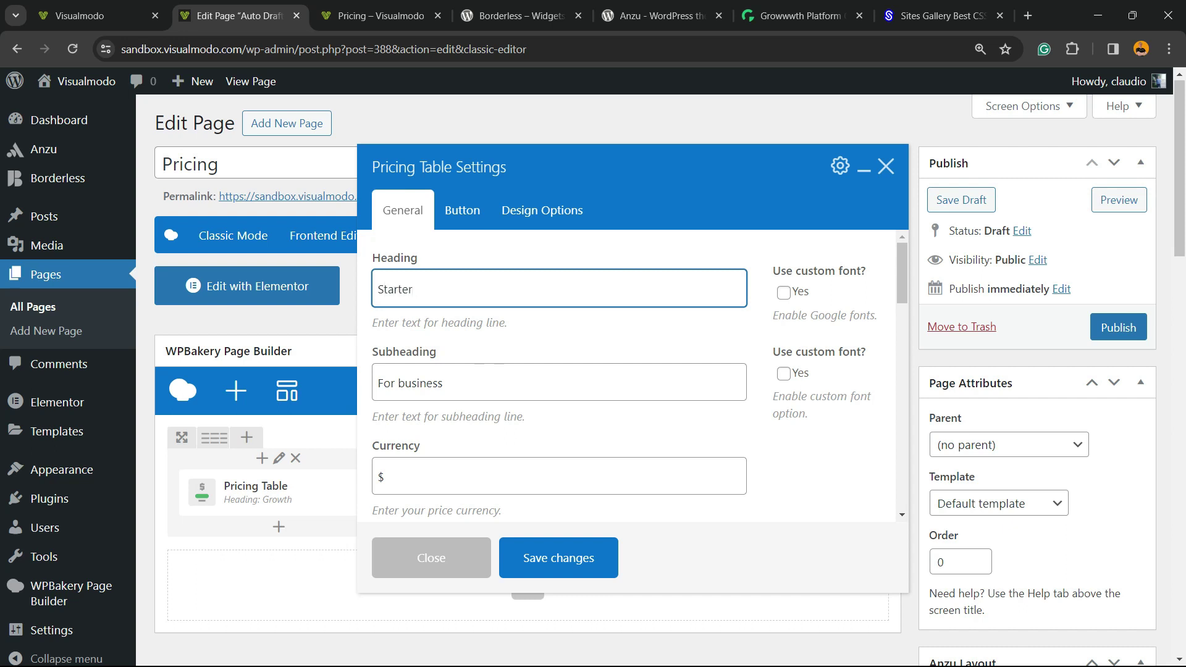
{"action": "left_click", "coordinate": [784, 293]}
{"action": "key", "text": "space"}
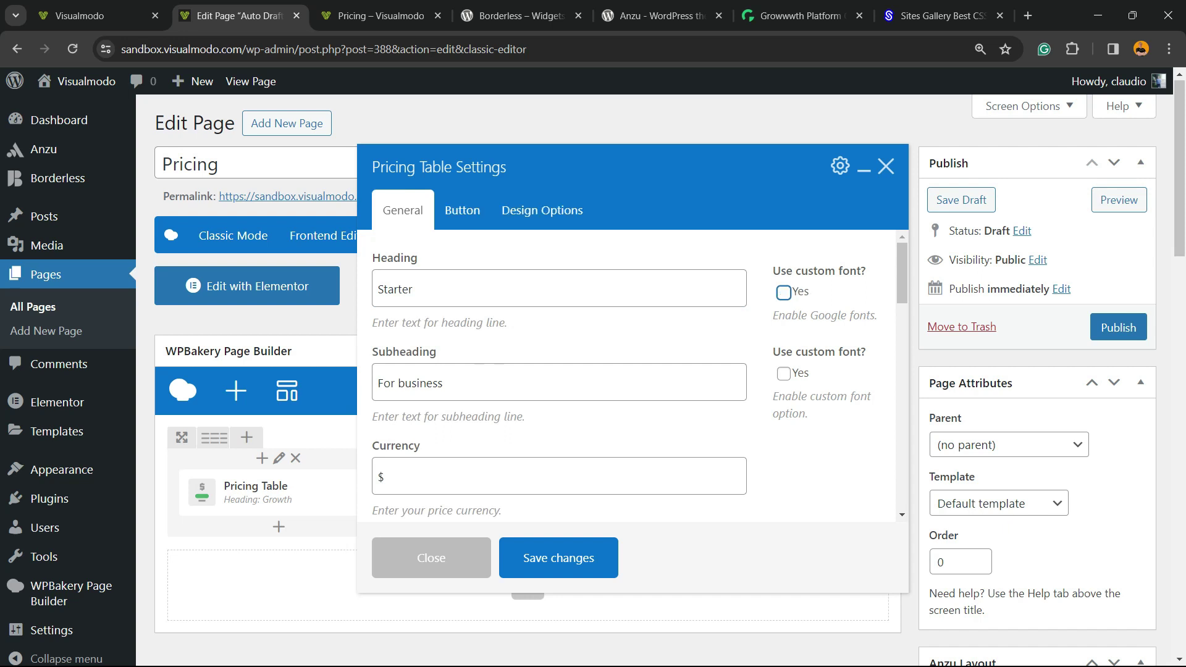
Set the first pricing table's subheading to "For bloggers".
{"action": "left_click", "coordinate": [444, 383]}
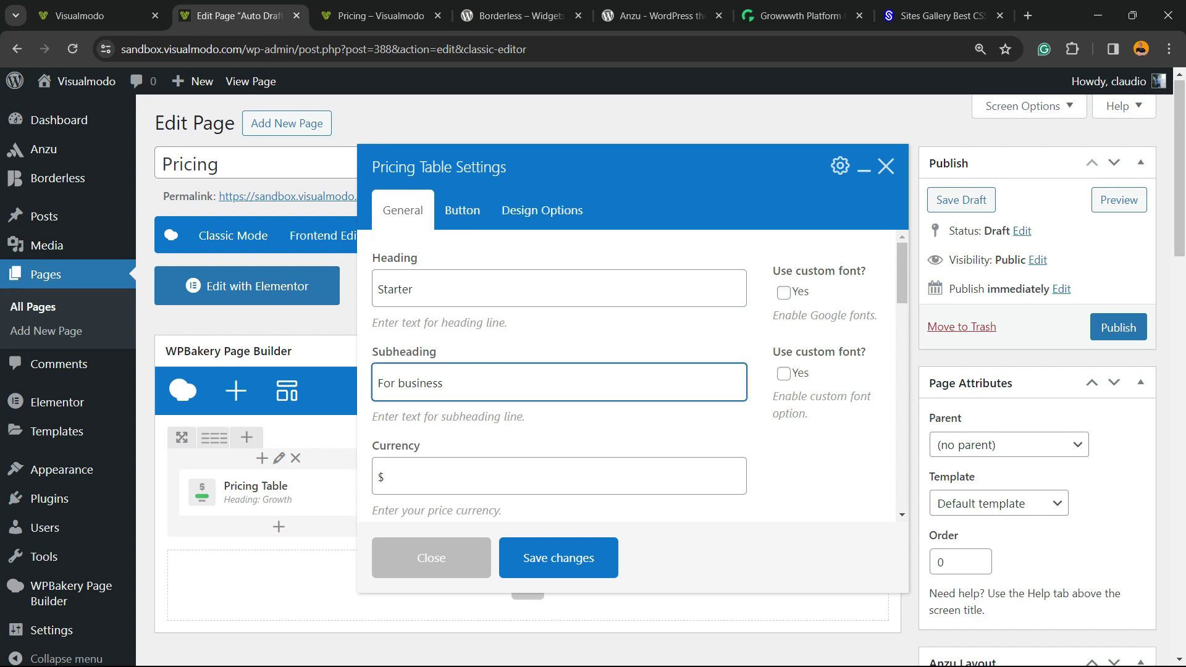
{"action": "key", "text": "ctrl+shift+Left"}
{"action": "key", "text": "ctrl+shift+Right"}
{"action": "key", "text": "ctrl+shift+Left"}
{"action": "key", "text": "ctrl+shift+Left"}
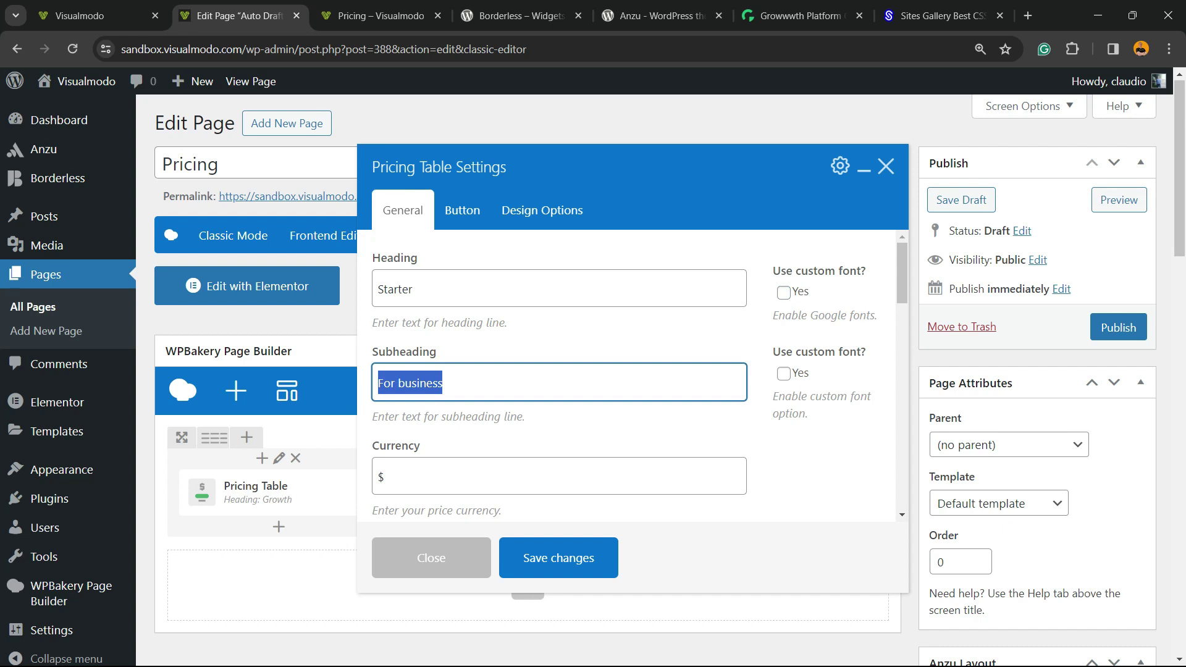
{"action": "key", "text": "ctrl+shift+Right"}
{"action": "type", "text": "blogg"}
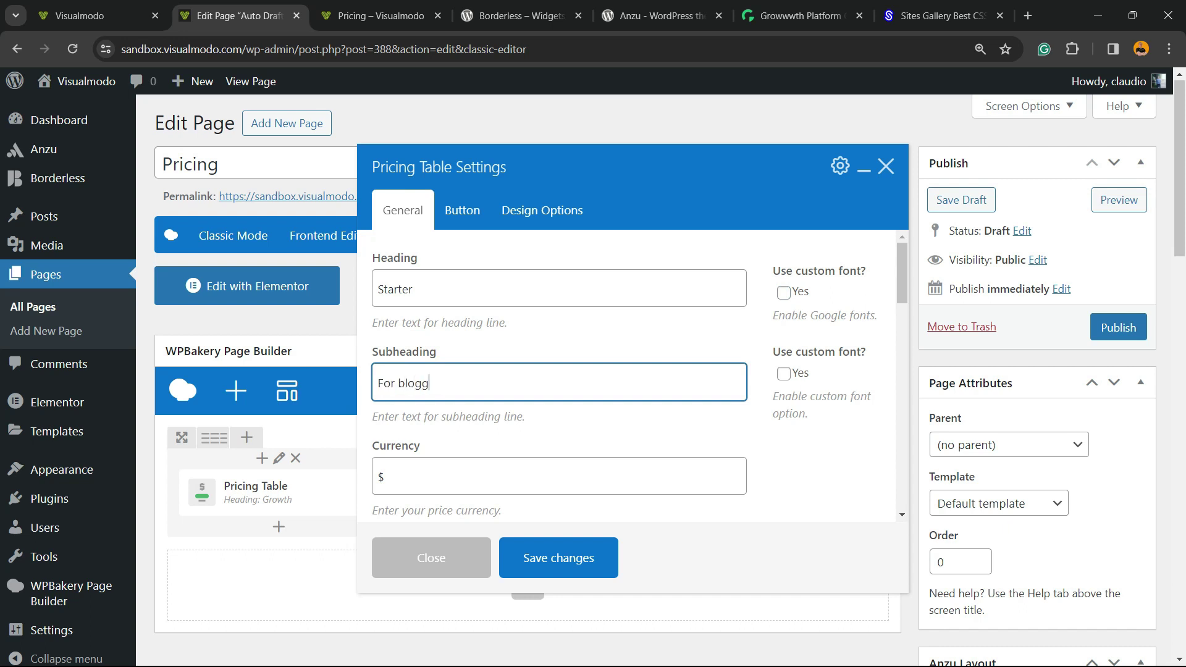
{"action": "type", "text": "ers"}
{"action": "key", "text": "Tab"}
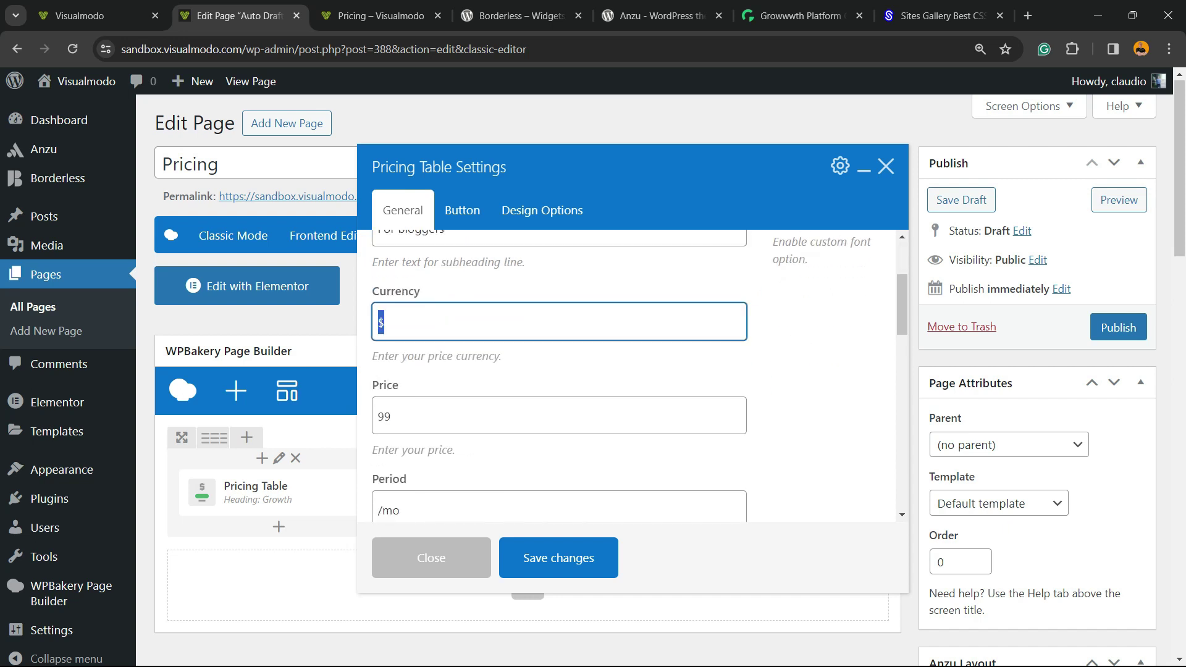
Set the first pricing table's price to 59.
{"action": "left_click", "coordinate": [392, 417]}
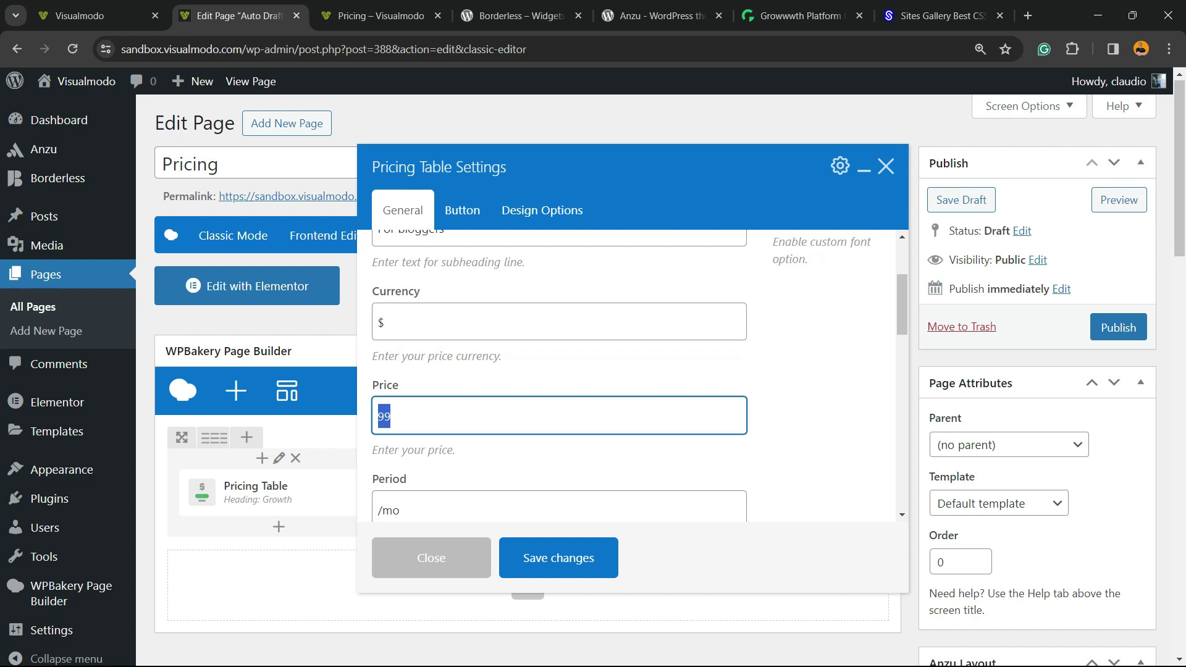
{"action": "type", "text": "50"}
{"action": "key", "text": "BackSpace"}
{"action": "type", "text": "9"}
{"action": "scroll", "coordinate": [560, 376], "scroll_direction": "down", "scroll_amount": 2}
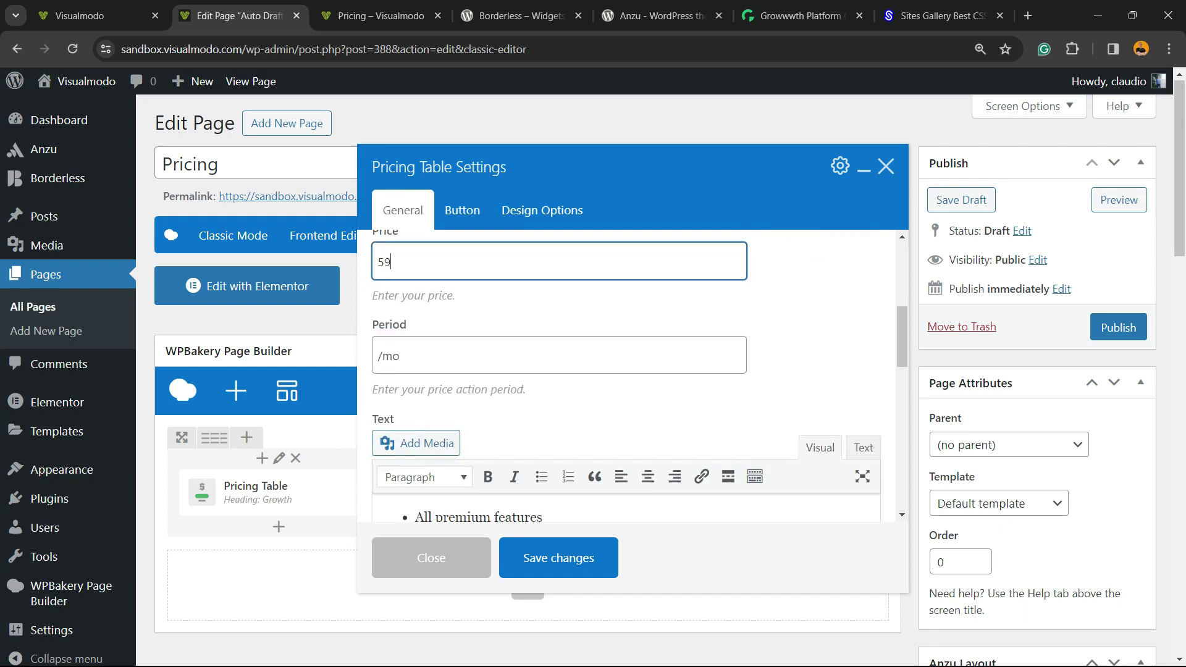
Keep the first pricing table's period as /mo and add a "Bonus" item at the end of its feature list.
{"action": "left_click", "coordinate": [559, 355]}
{"action": "key", "text": "shift+Left"}
{"action": "key", "text": "shift+Left"}
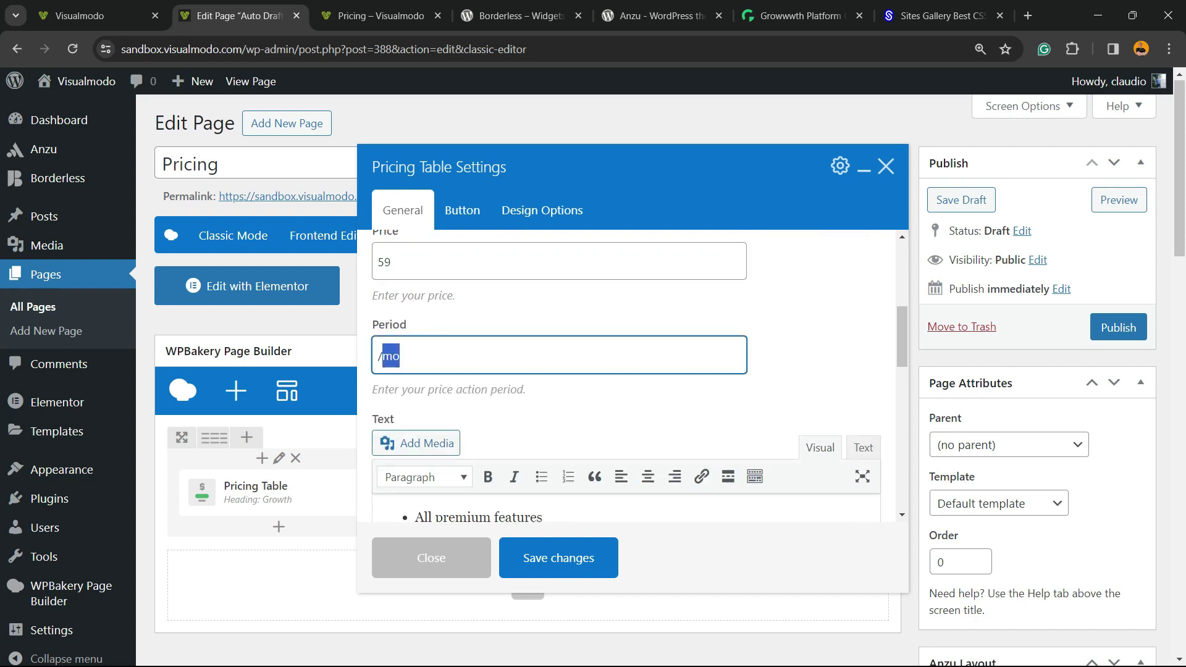
{"action": "left_click", "coordinate": [403, 356]}
{"action": "scroll", "coordinate": [626, 376], "scroll_direction": "down", "scroll_amount": 2}
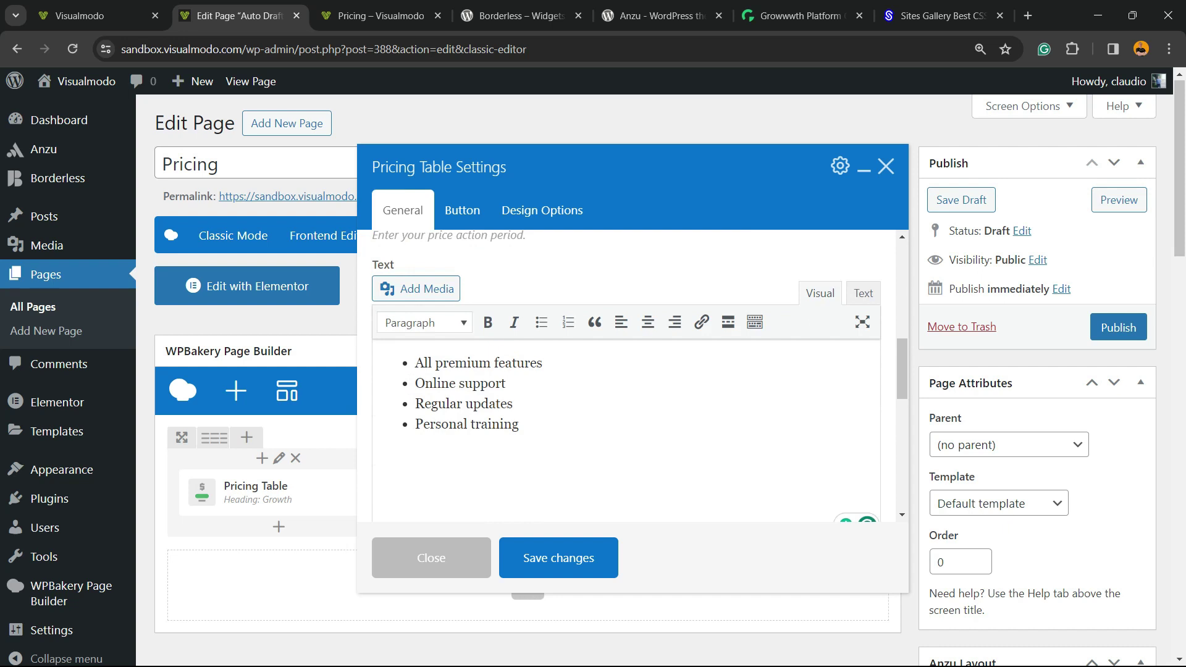
{"action": "left_click", "coordinate": [520, 425]}
{"action": "type", "text": "Bonus"}
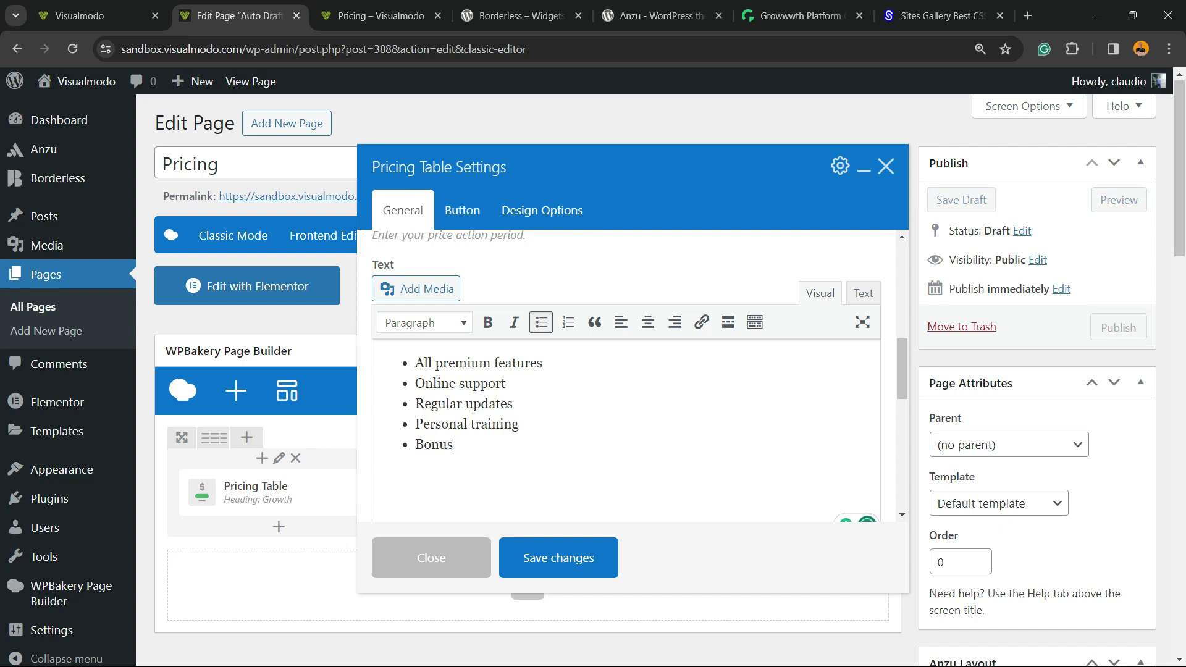
{"action": "left_click_drag", "start_coordinate": [415, 363], "coordinate": [455, 445]}
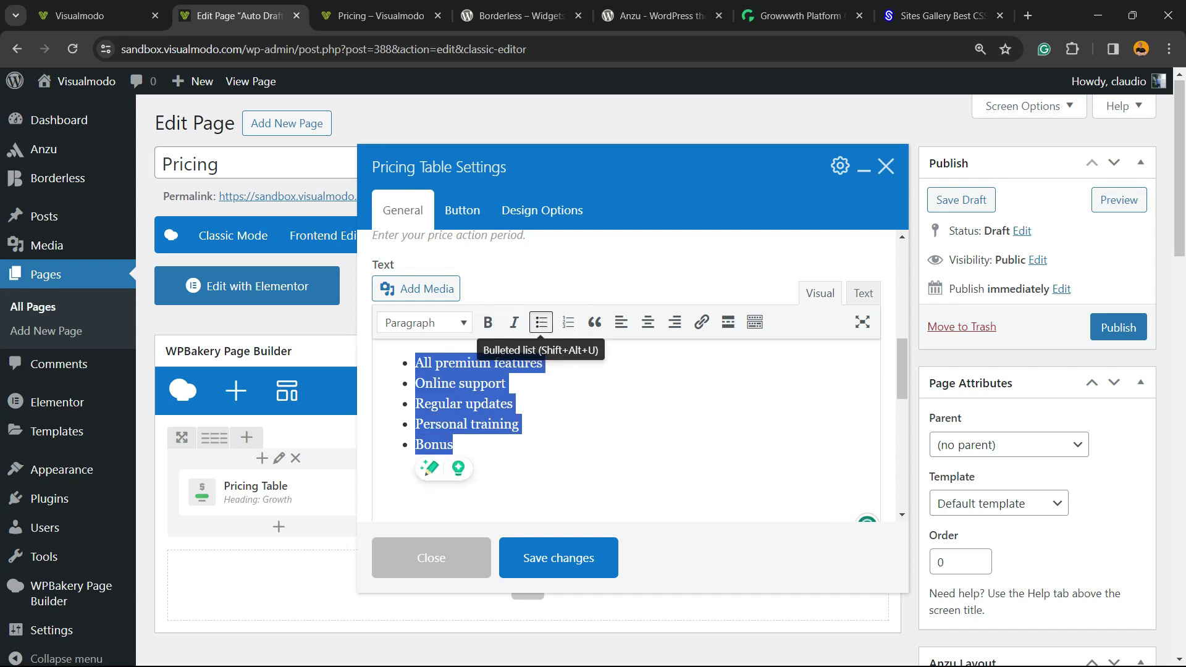
{"action": "left_click", "coordinate": [475, 424]}
{"action": "left_click", "coordinate": [454, 445]}
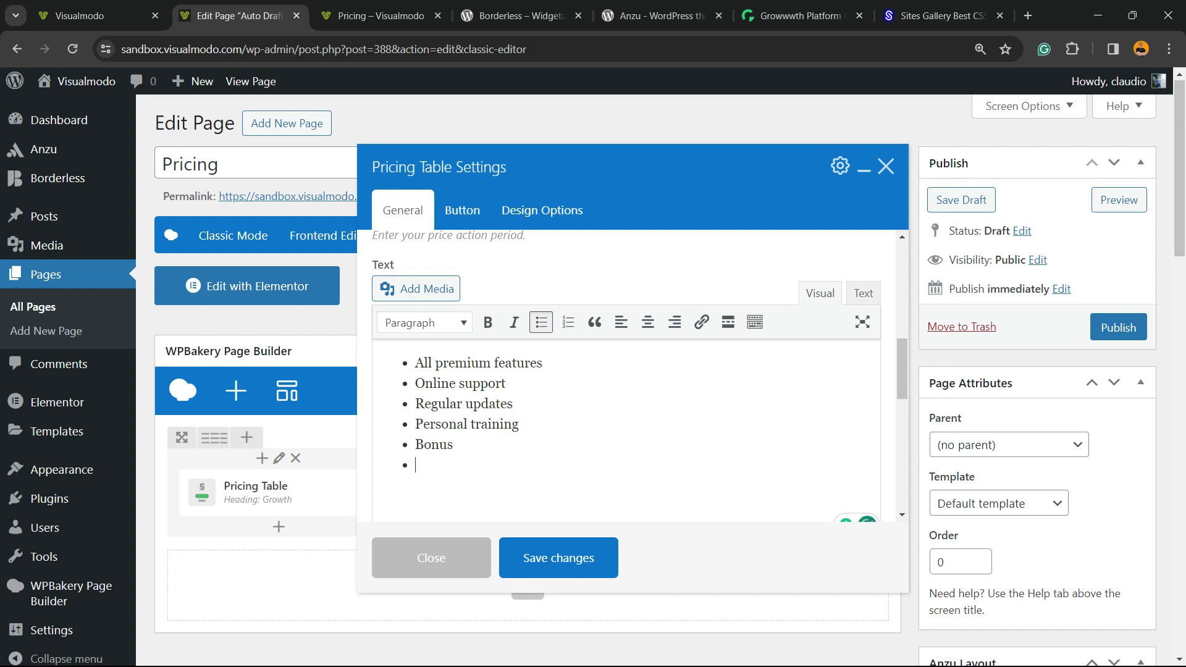
Review the first table's list marker color setting and compare it with the tables in the page preview.
{"action": "scroll", "coordinate": [627, 377], "scroll_direction": "down", "scroll_amount": 3}
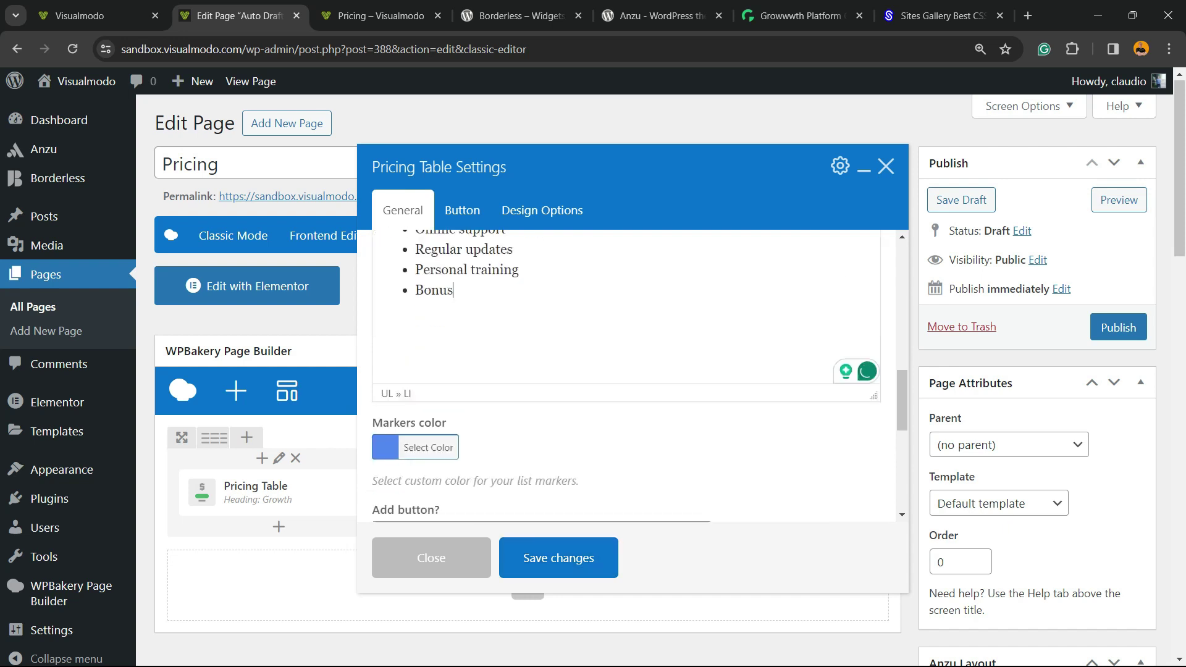
{"action": "scroll", "coordinate": [627, 377], "scroll_direction": "down", "scroll_amount": 3}
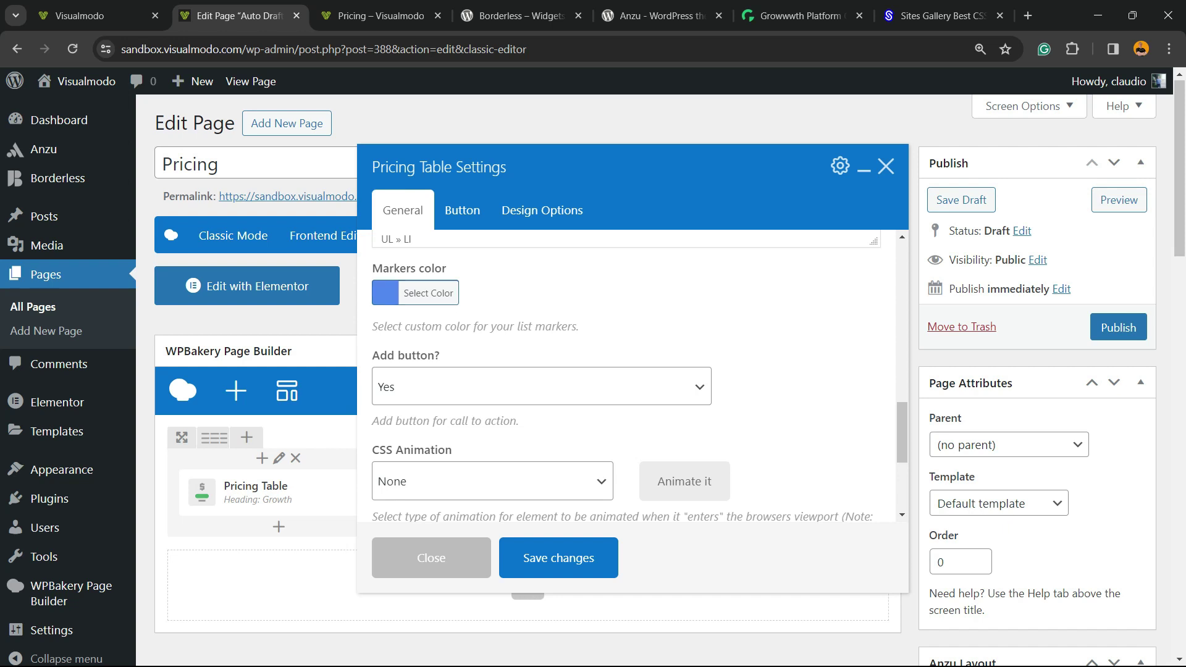
{"action": "left_click", "coordinate": [377, 16]}
{"action": "key", "text": "ctrl"}
{"action": "key", "text": "ctrl"}
{"action": "key", "text": "ctrl"}
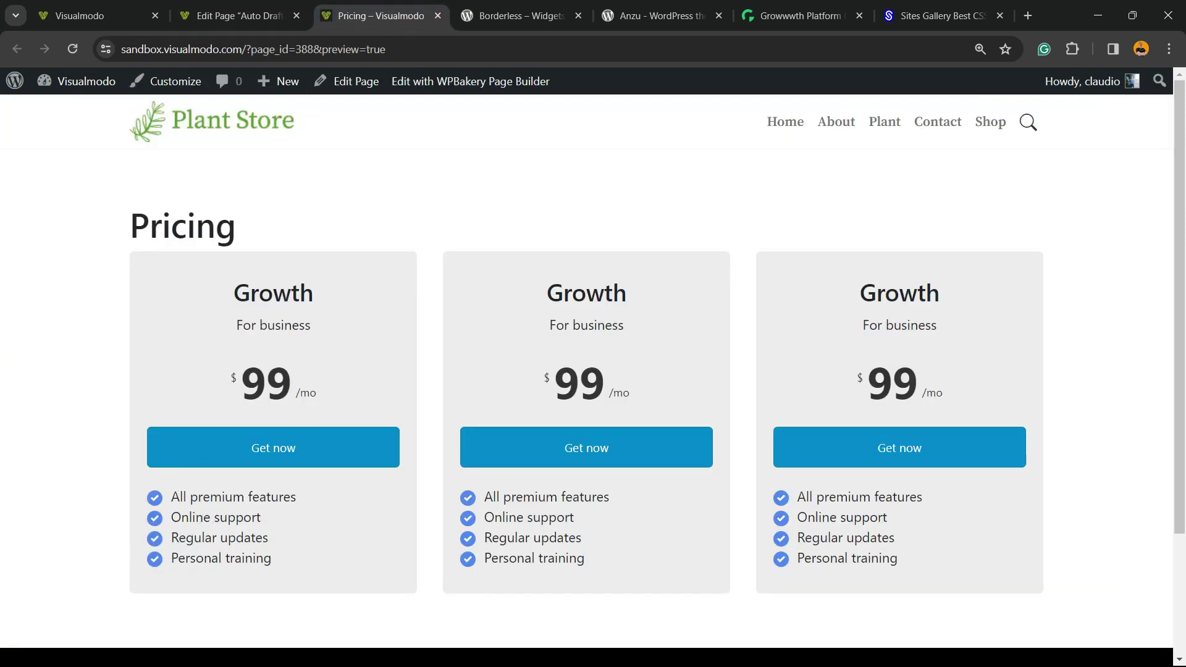
{"action": "left_click", "coordinate": [240, 16]}
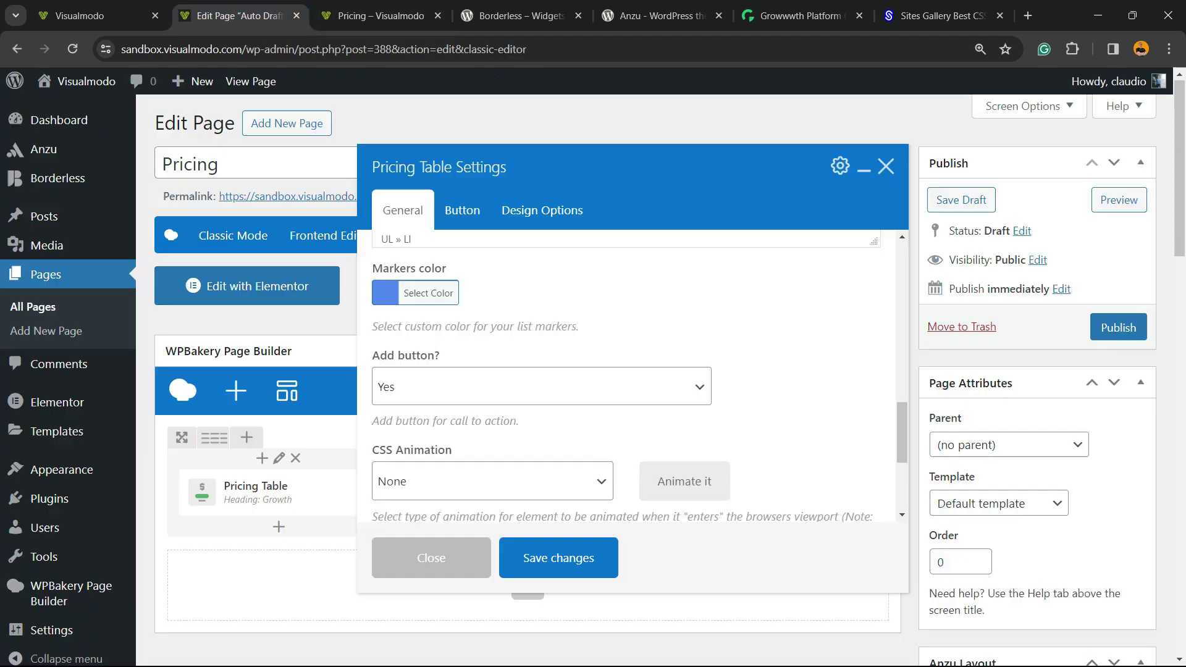
Review the first table's option for adding a button, keeping it set to Yes.
{"action": "left_click", "coordinate": [541, 387]}
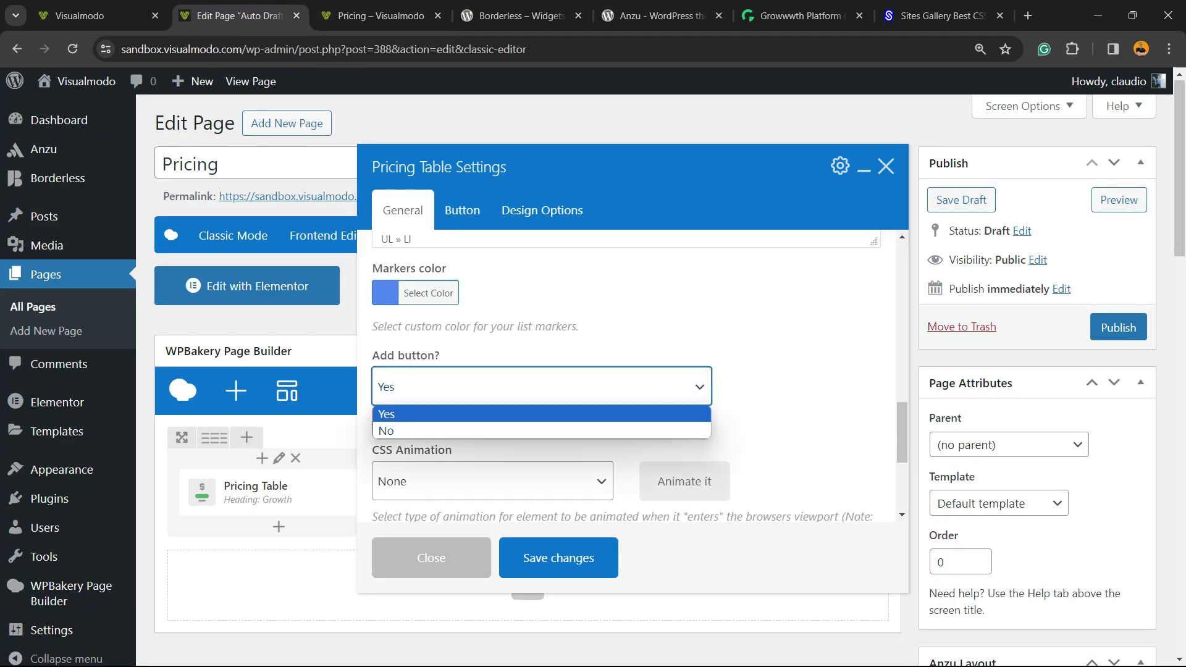
{"action": "left_click", "coordinate": [541, 414]}
{"action": "scroll", "coordinate": [627, 371], "scroll_direction": "down", "scroll_amount": 4}
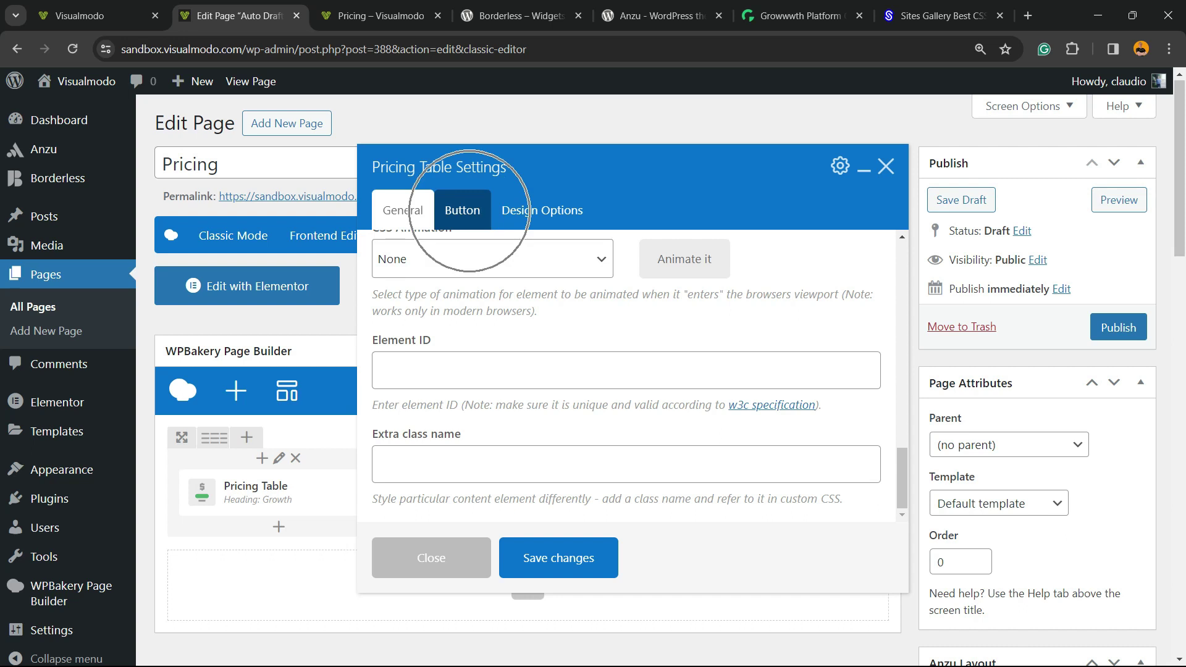
{"action": "left_click", "coordinate": [469, 210]}
{"action": "left_click_drag", "start_coordinate": [437, 289], "coordinate": [375, 289]}
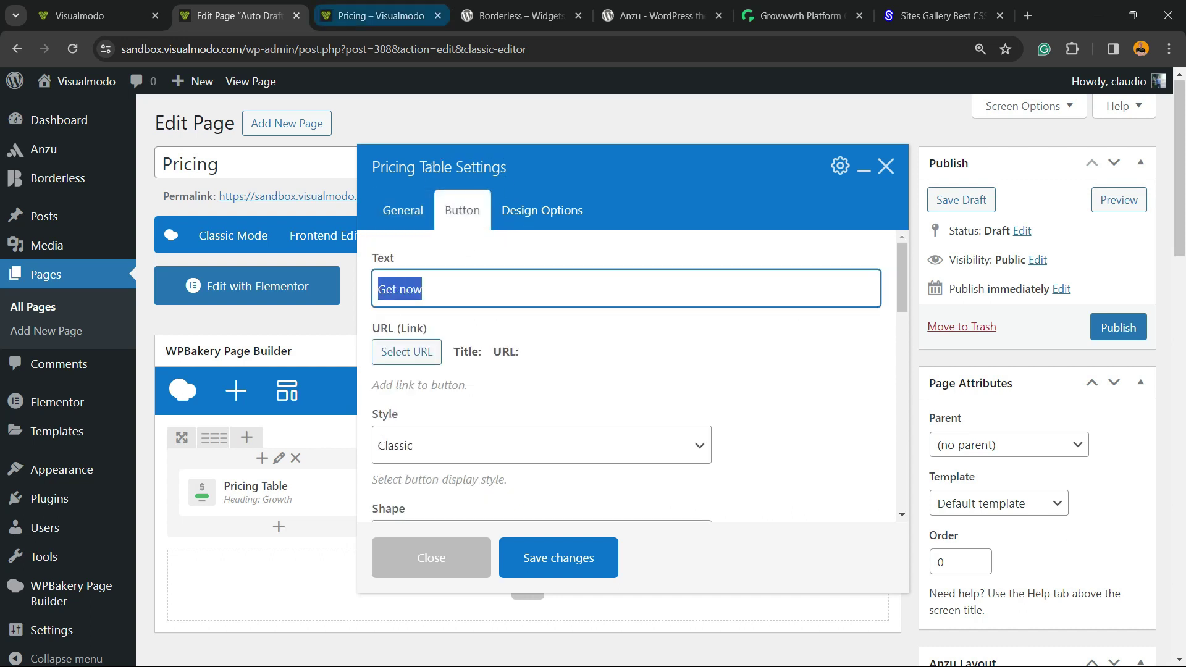
{"action": "left_click", "coordinate": [381, 16]}
{"action": "left_click", "coordinate": [240, 16]}
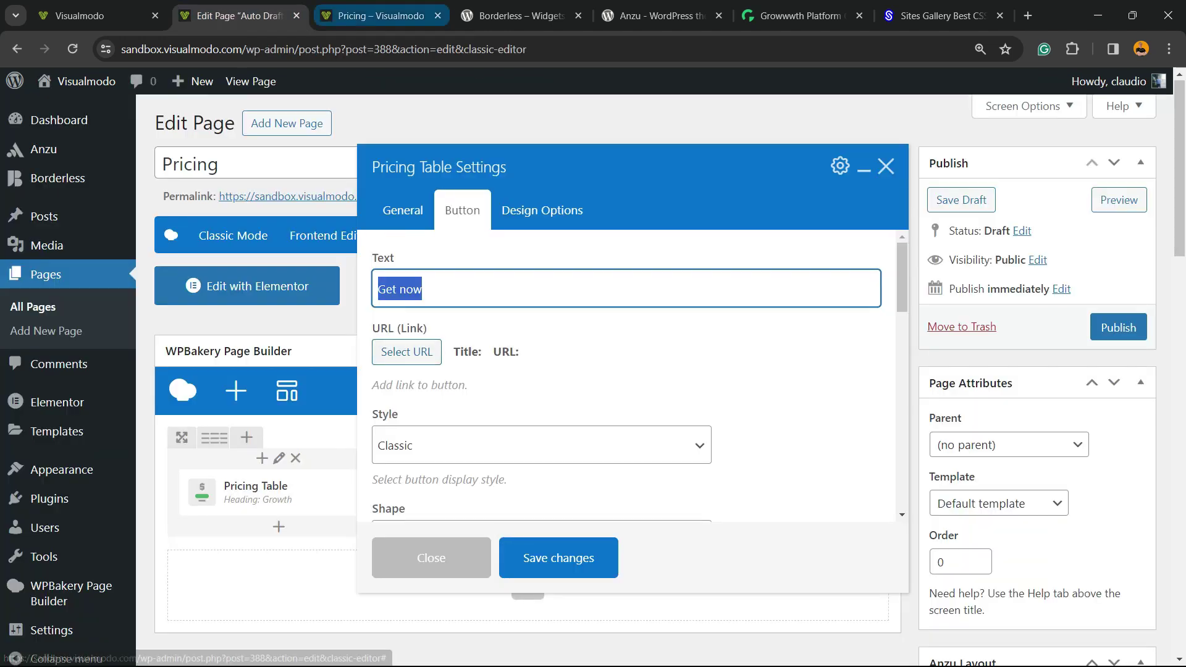
{"action": "left_click", "coordinate": [513, 16]}
{"action": "left_click", "coordinate": [396, 50]}
{"action": "key", "text": "ctrl+c"}
{"action": "left_click", "coordinate": [240, 15]}
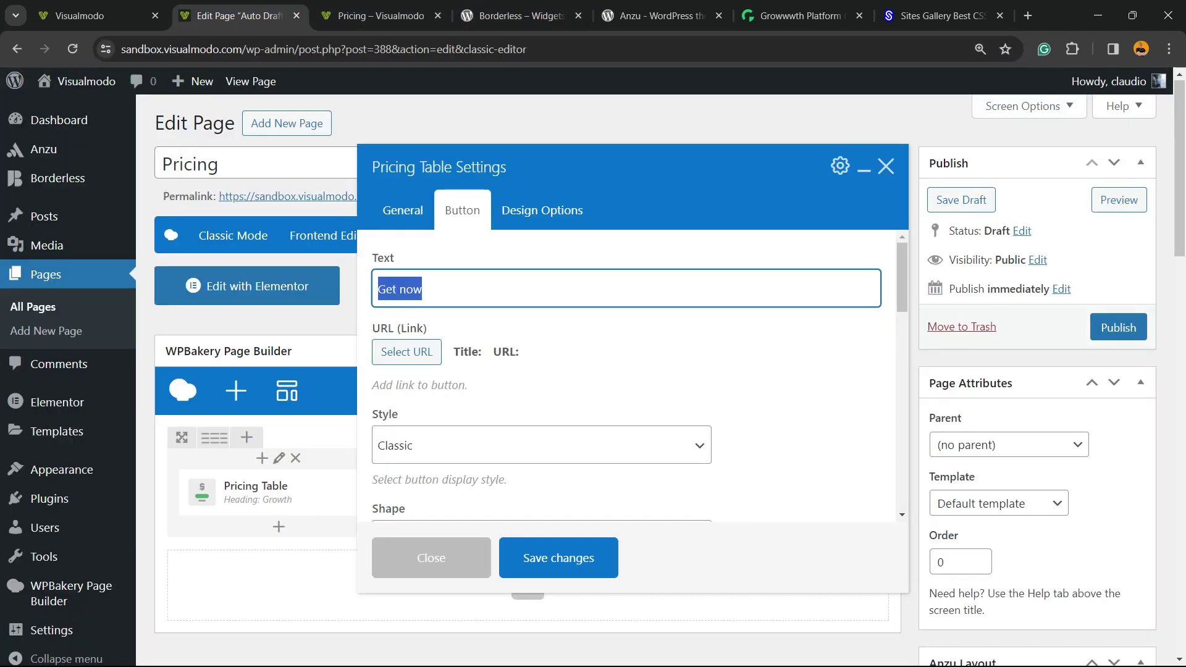
{"action": "left_click", "coordinate": [405, 356]}
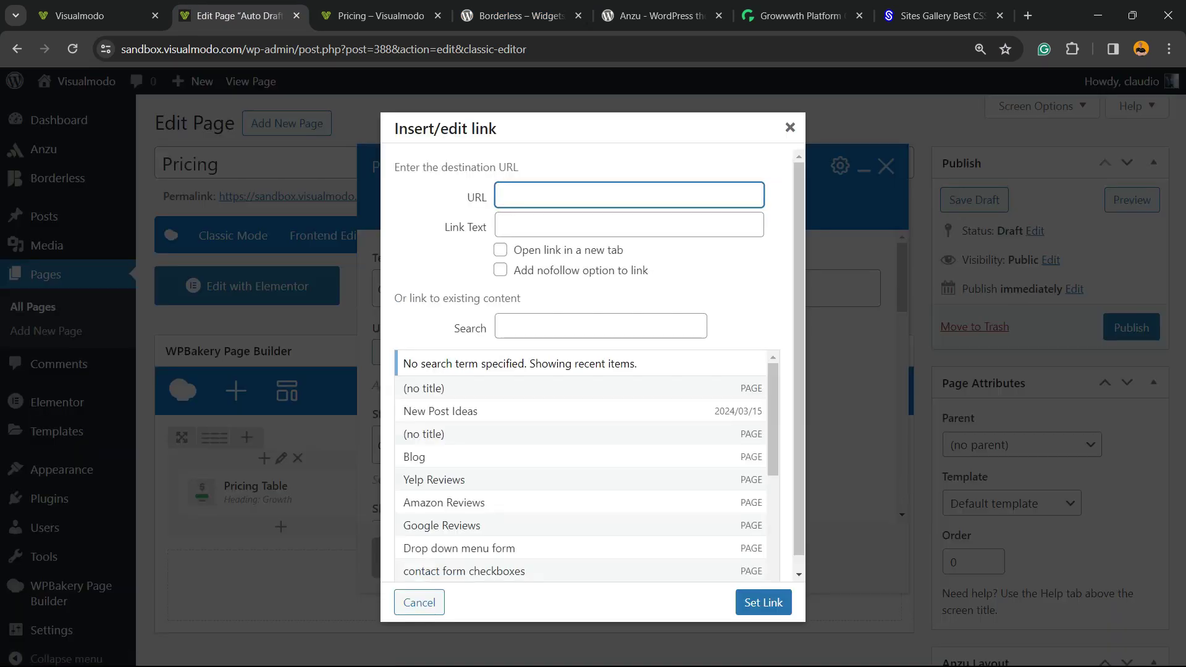
{"action": "key", "text": "ctrl+v"}
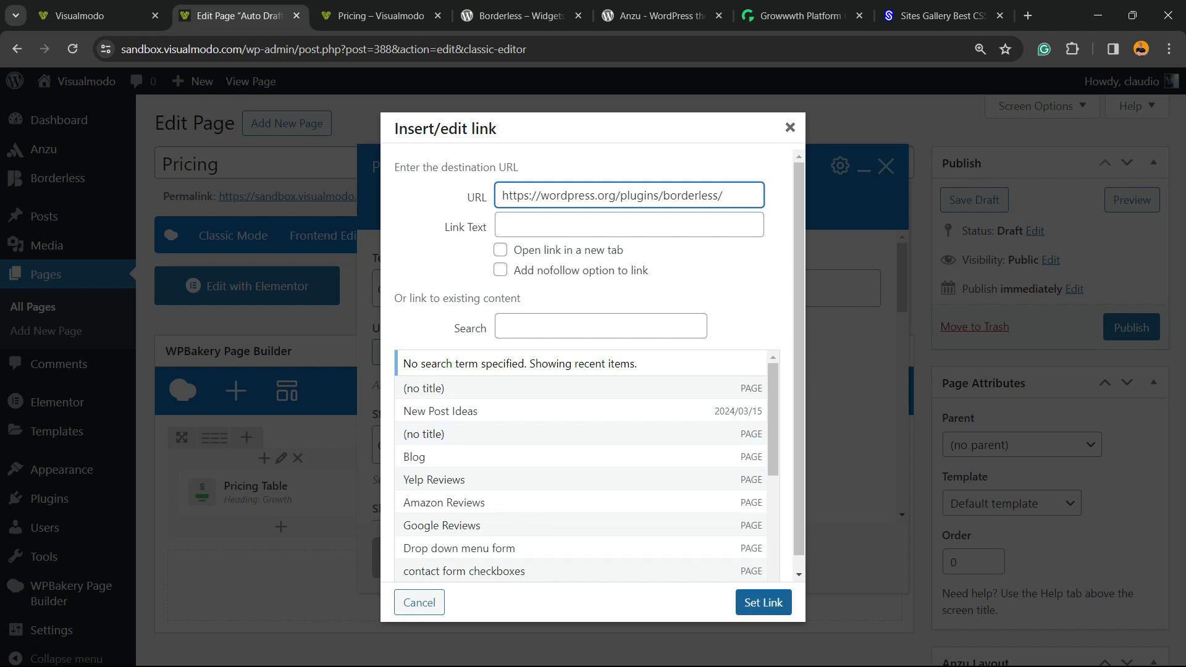
{"action": "left_click", "coordinate": [763, 602]}
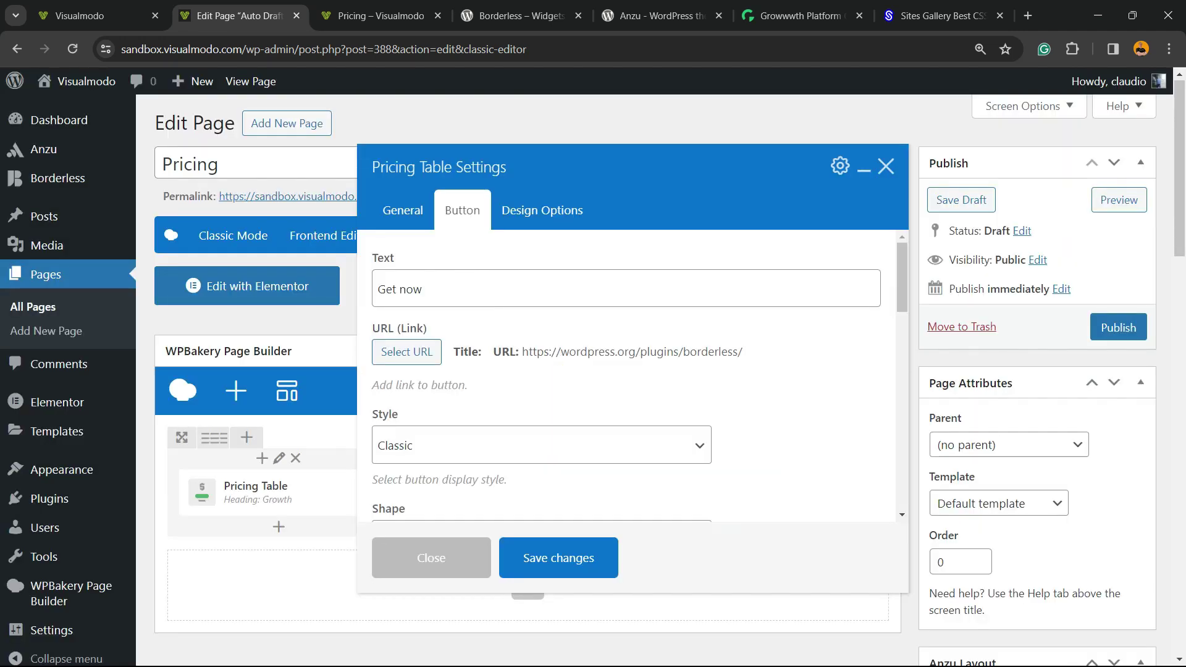
Review the button's style and shape choices, keeping Classic and Rounded.
{"action": "scroll", "coordinate": [627, 376], "scroll_direction": "down", "scroll_amount": 2}
{"action": "left_click", "coordinate": [541, 291]}
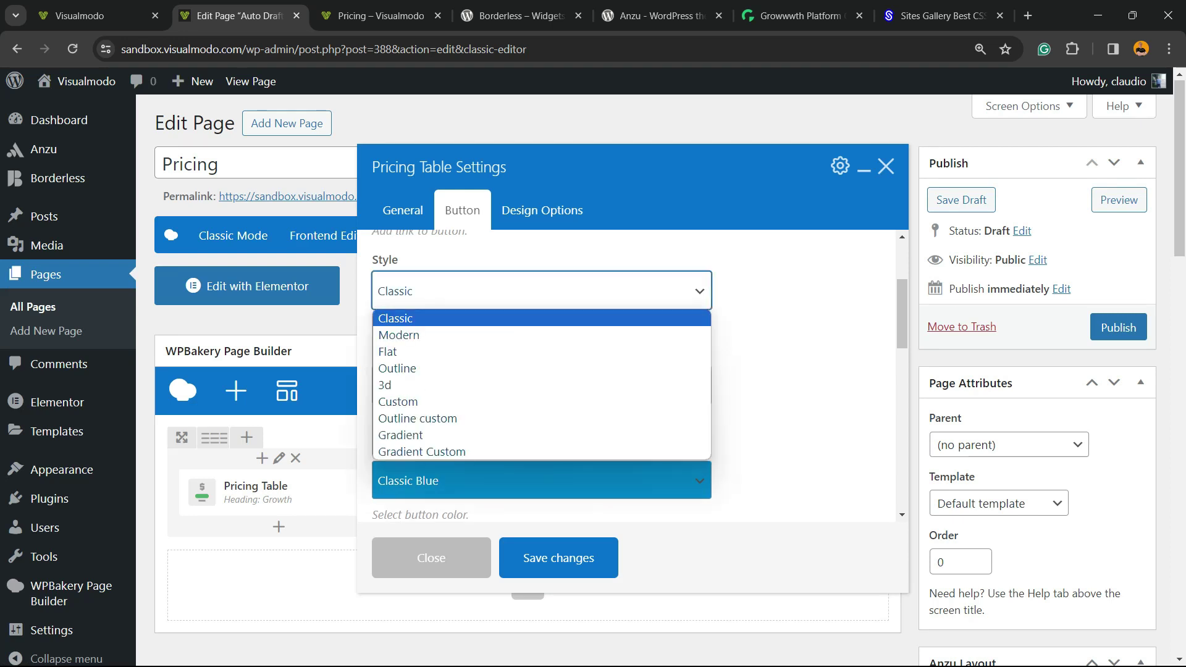
{"action": "key", "text": "Down"}
{"action": "key", "text": "Down"}
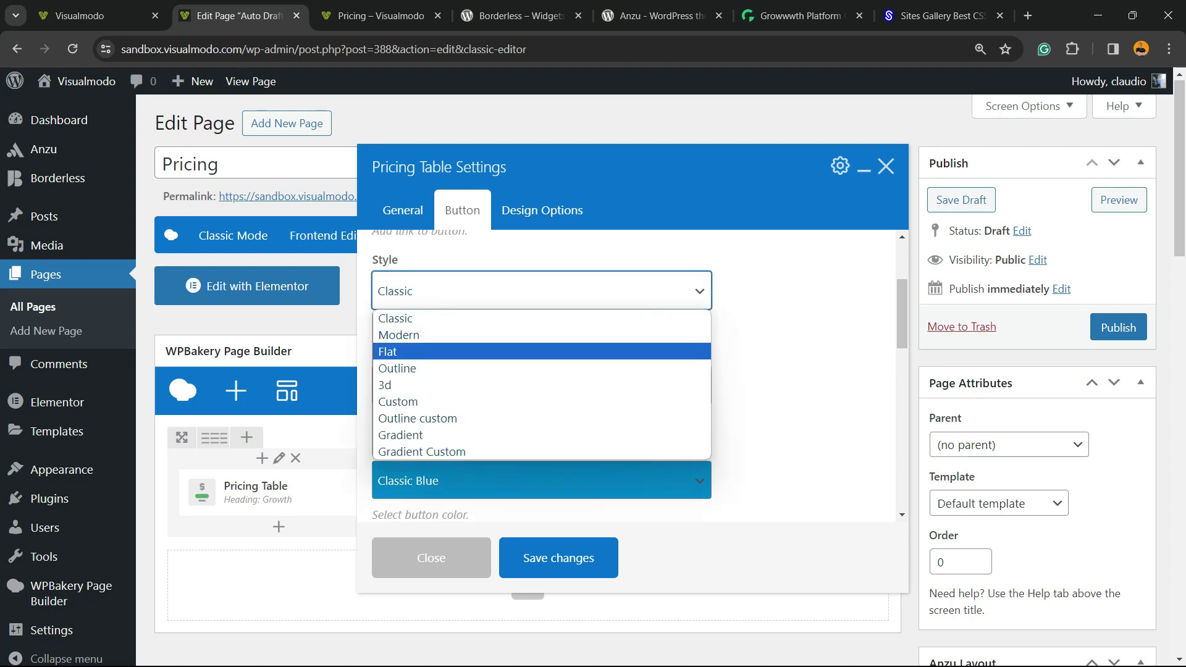
{"action": "key", "text": "Down"}
{"action": "key", "text": "Up"}
{"action": "key", "text": "Up"}
{"action": "key", "text": "Up"}
{"action": "key", "text": "Up"}
{"action": "key", "text": "Return"}
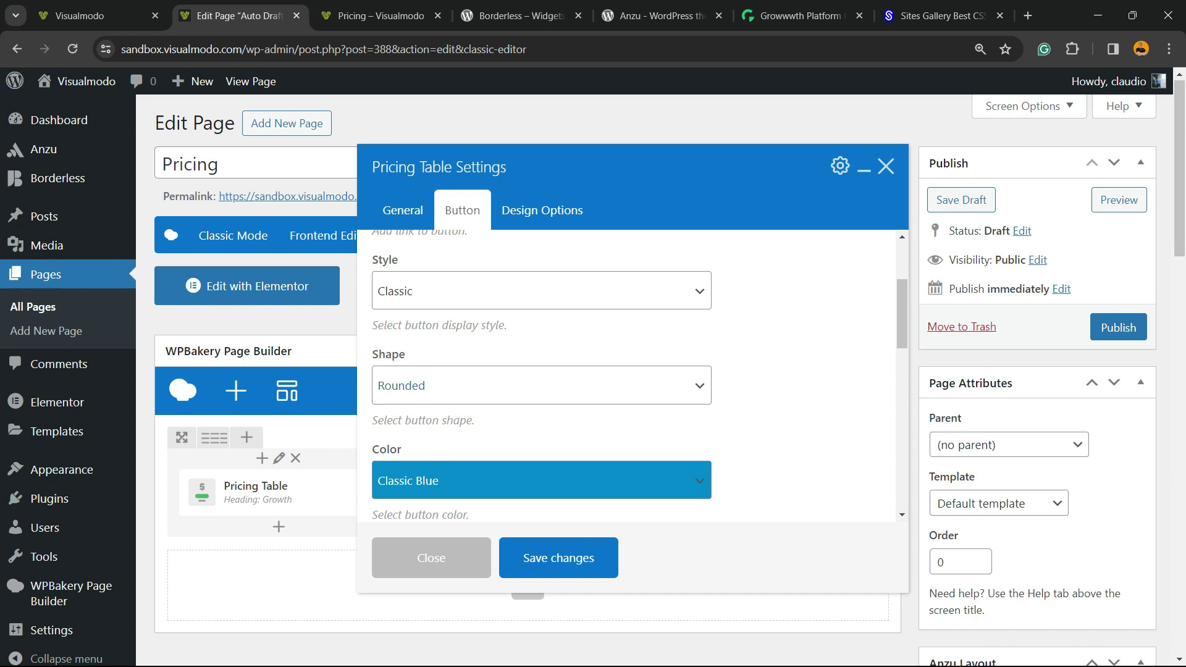
{"action": "left_click", "coordinate": [541, 386]}
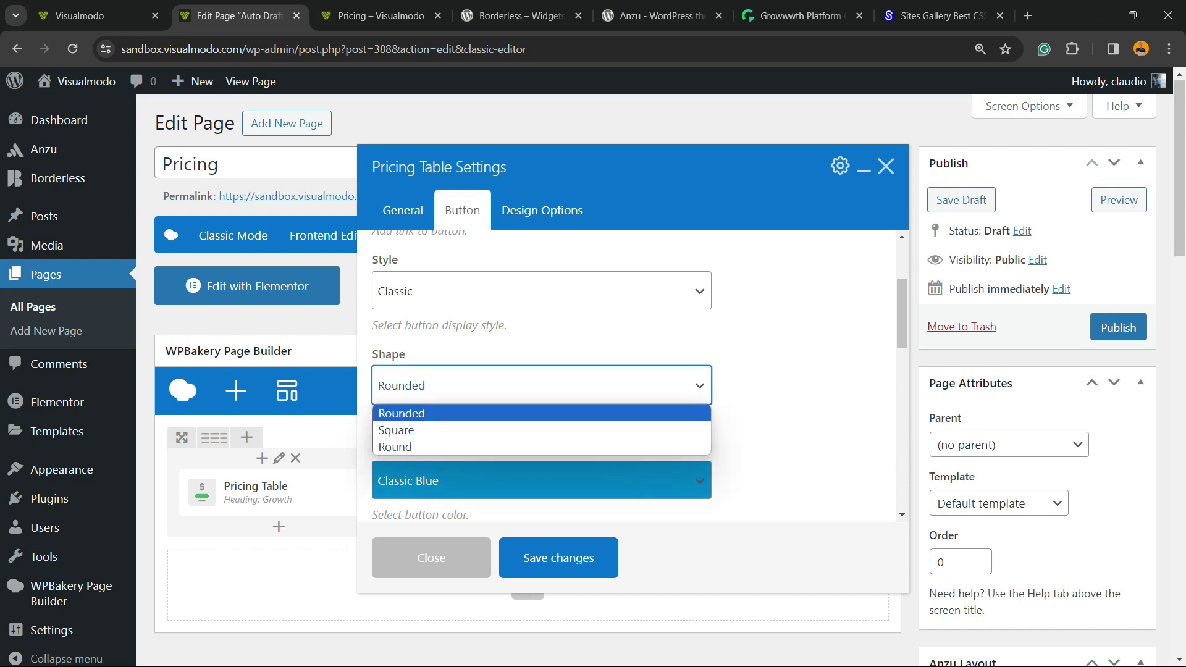
{"action": "key", "text": "Return"}
Browse the available button colors, keeping Classic Blue.
{"action": "scroll", "coordinate": [541, 377], "scroll_direction": "down", "scroll_amount": 2}
{"action": "left_click", "coordinate": [541, 326]}
{"action": "left_click", "coordinate": [541, 326]}
{"action": "left_click", "coordinate": [541, 326]}
{"action": "scroll", "coordinate": [535, 409], "scroll_direction": "down", "scroll_amount": 2}
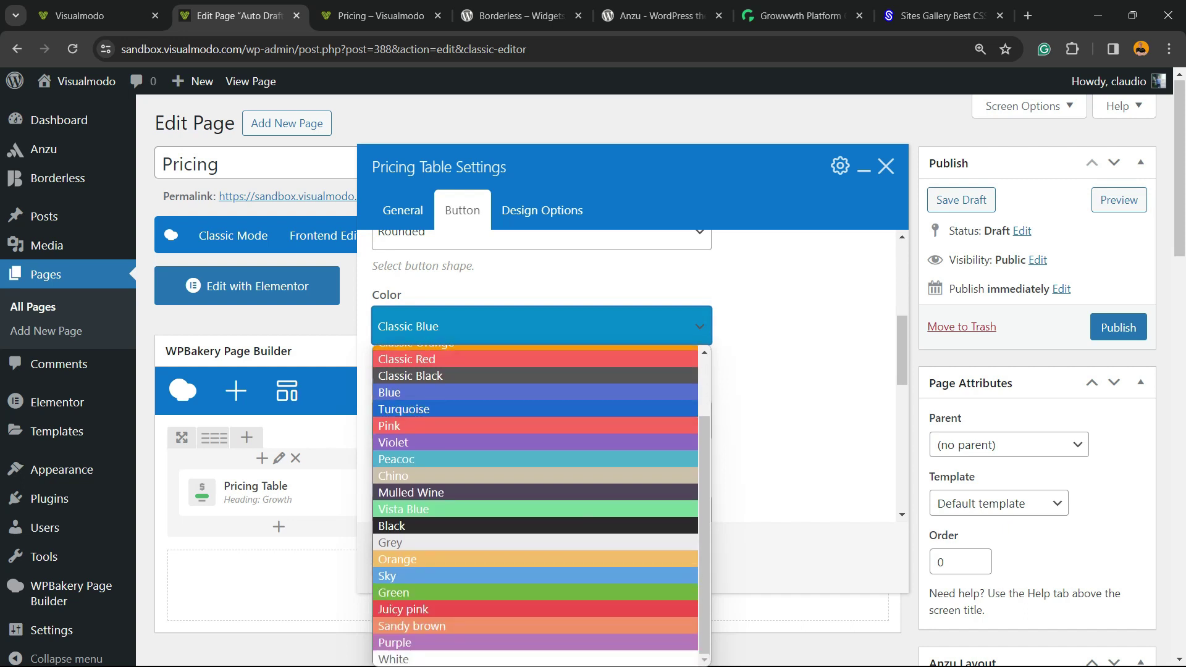
{"action": "key", "text": "ctrl+minus"}
{"action": "key", "text": "alt+Down"}
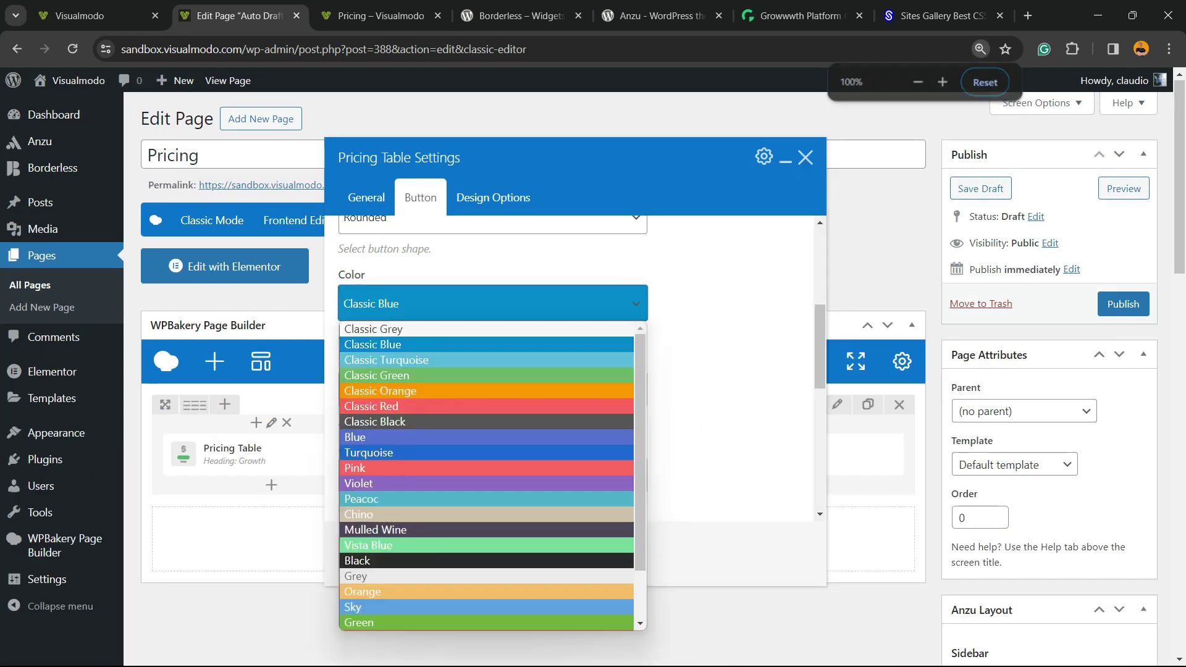
{"action": "scroll", "coordinate": [535, 409], "scroll_direction": "down", "scroll_amount": 2}
{"action": "left_click", "coordinate": [711, 303]}
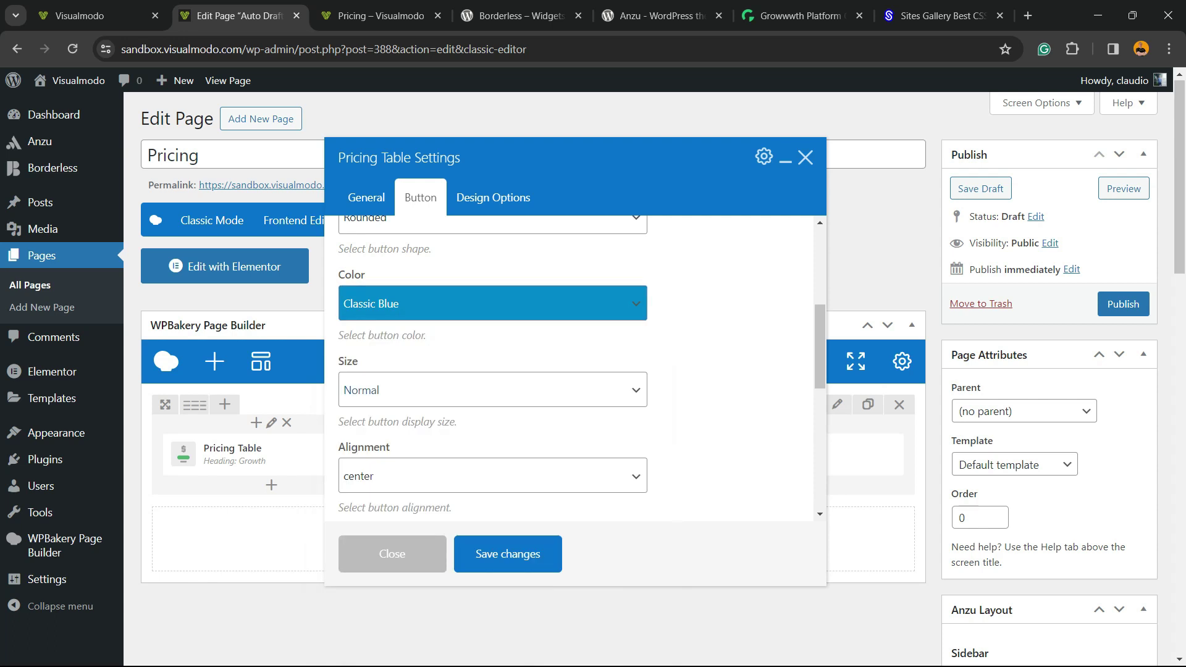
Review the button's size and alignment choices, keeping Normal and center.
{"action": "key", "text": "Tab"}
{"action": "key", "text": "alt+Down"}
{"action": "key", "text": "Return"}
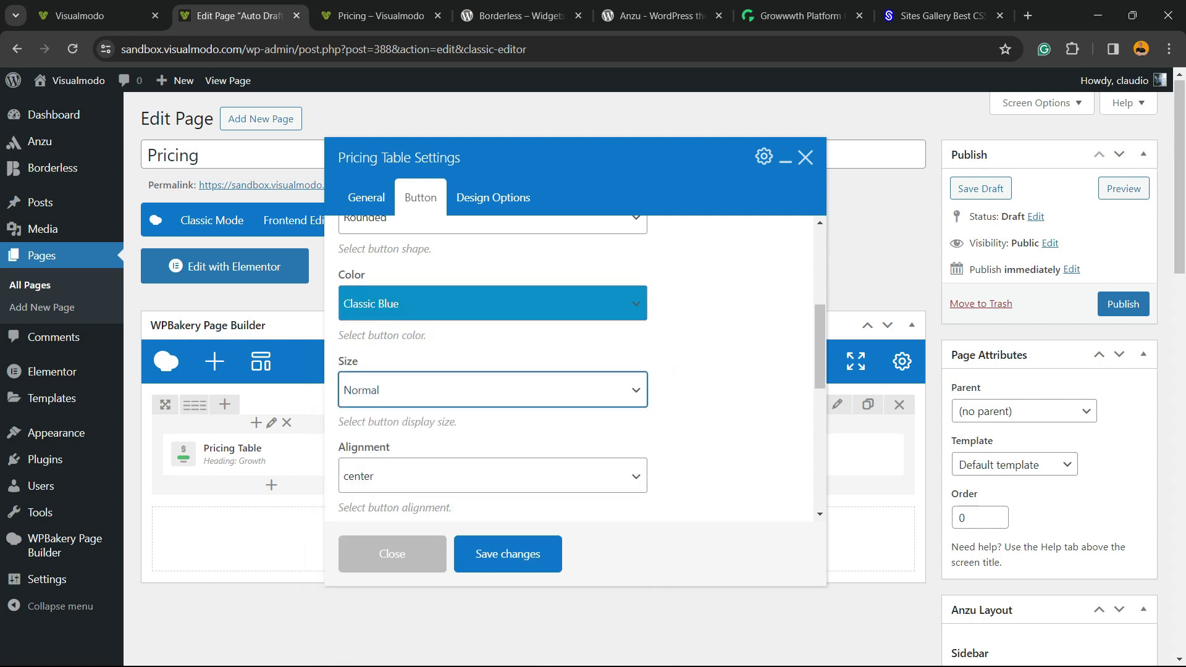
{"action": "key", "text": "Tab"}
{"action": "key", "text": "alt+Down"}
{"action": "key", "text": "Return"}
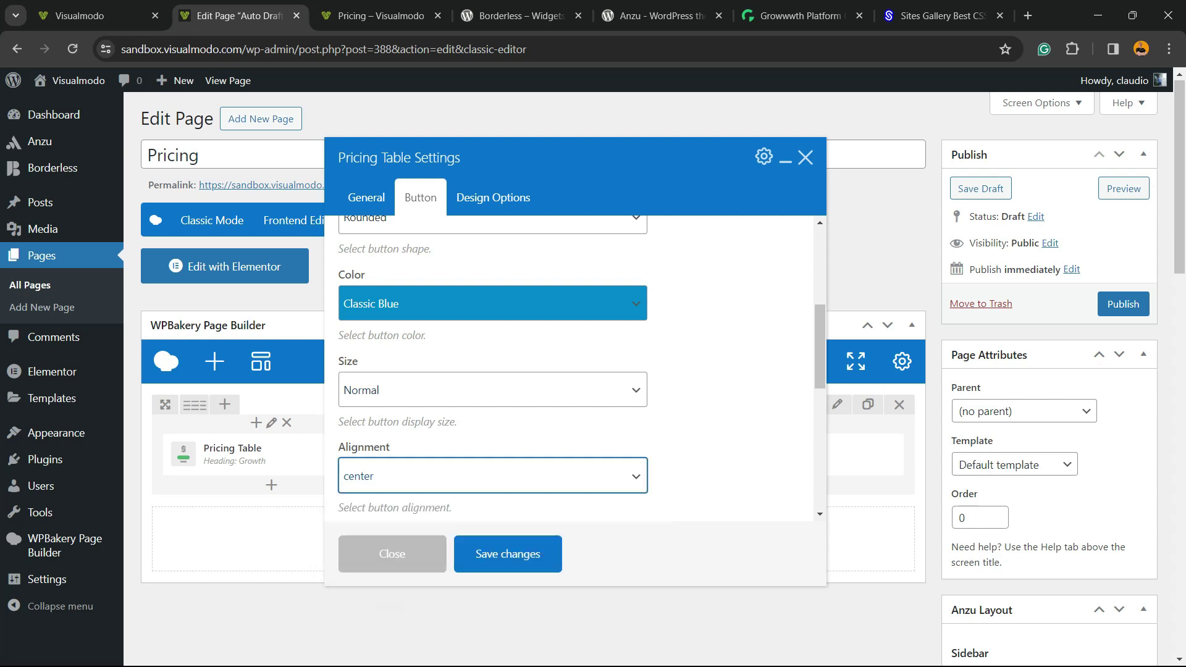
Save the first pricing table's settings after viewing its design options, and check the updated page preview.
{"action": "left_click", "coordinate": [493, 198]}
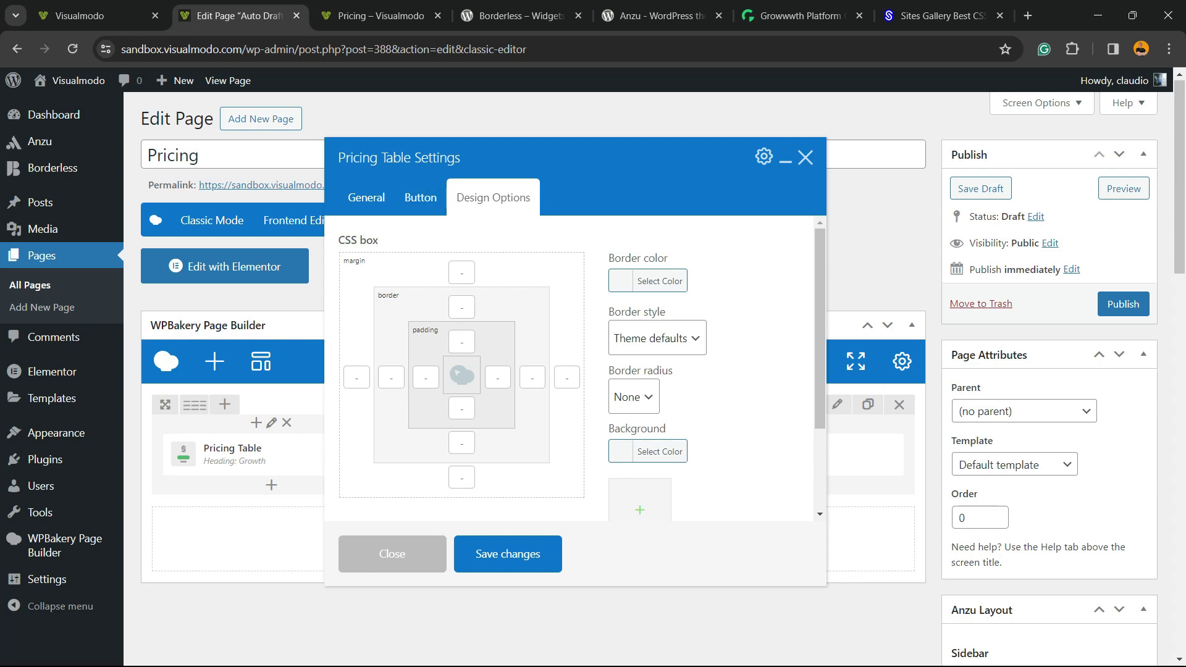
{"action": "left_click", "coordinate": [501, 552]}
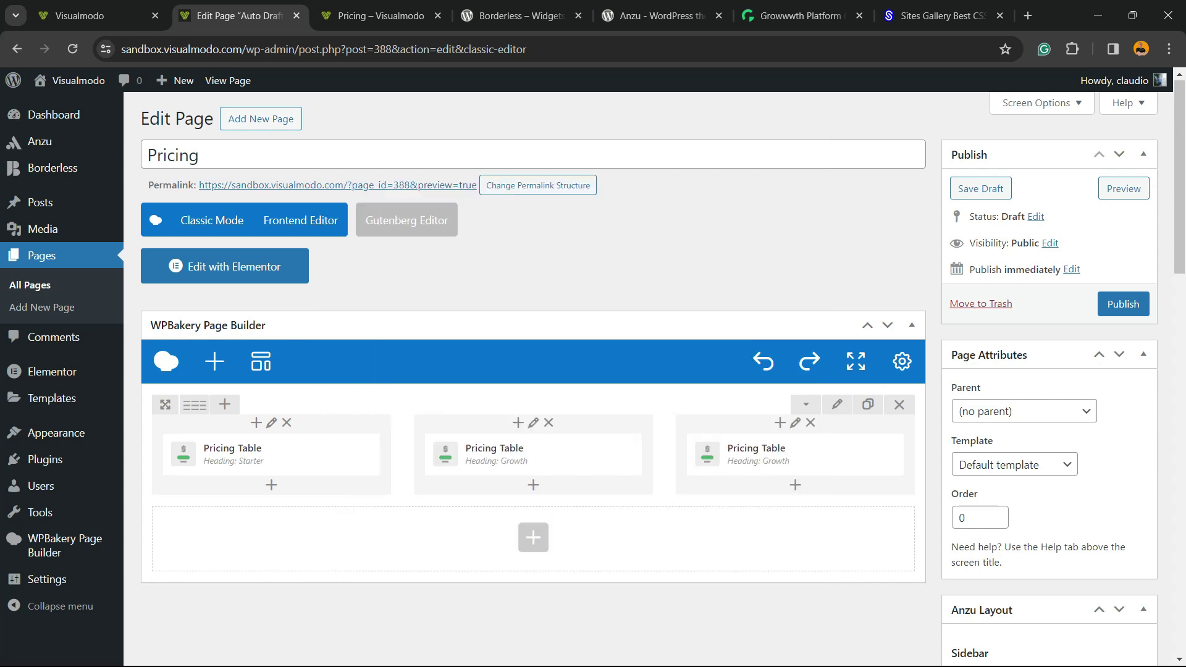
{"action": "left_click", "coordinate": [1124, 188]}
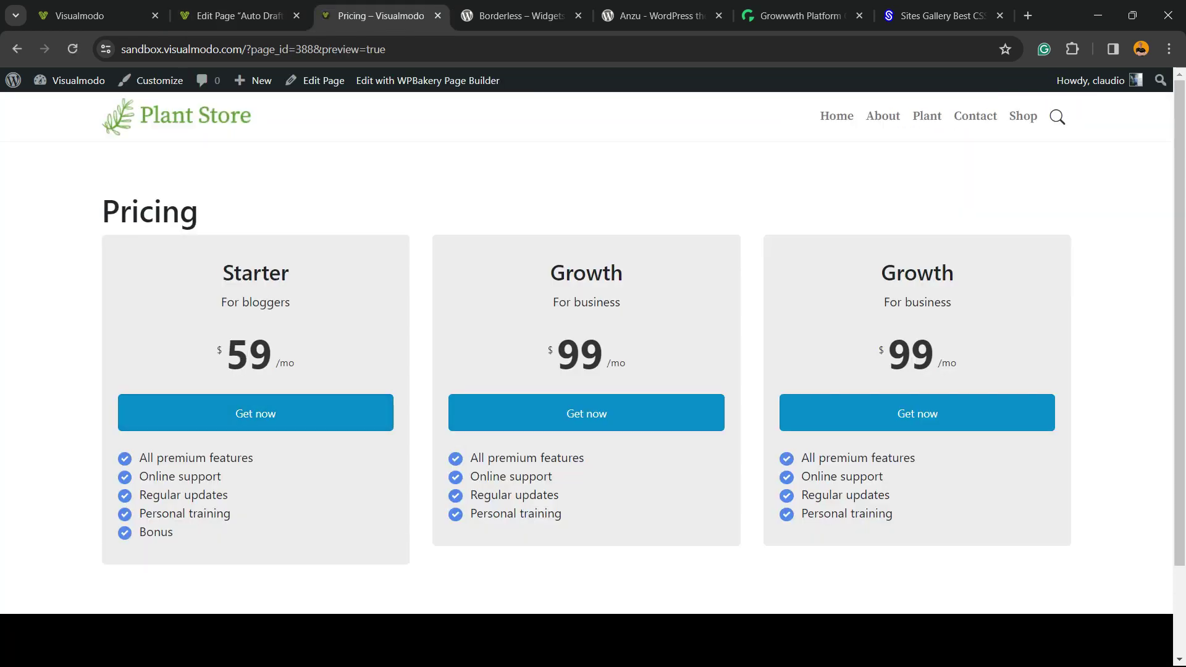
{"action": "scroll", "coordinate": [587, 379], "scroll_direction": "down", "scroll_amount": 2}
{"action": "scroll", "coordinate": [587, 309], "scroll_direction": "up", "scroll_amount": 2}
{"action": "left_click", "coordinate": [238, 16]}
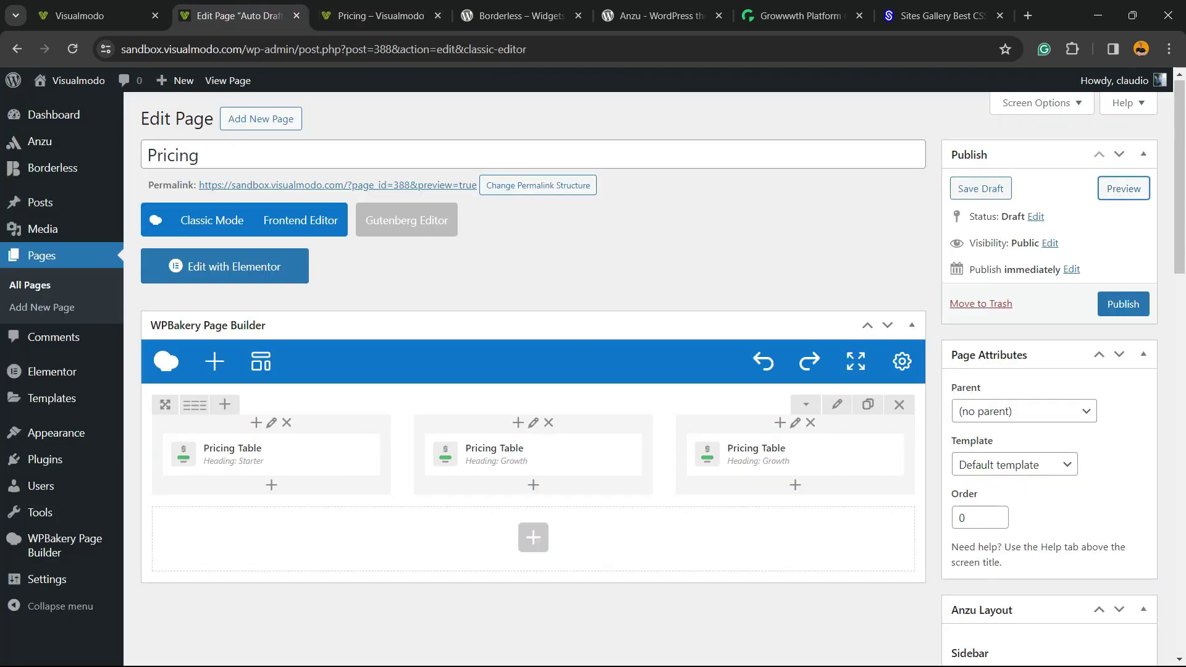
Add "Extra" and "Bonus" items at the end of the second pricing table's feature list.
{"action": "left_click", "coordinate": [550, 455]}
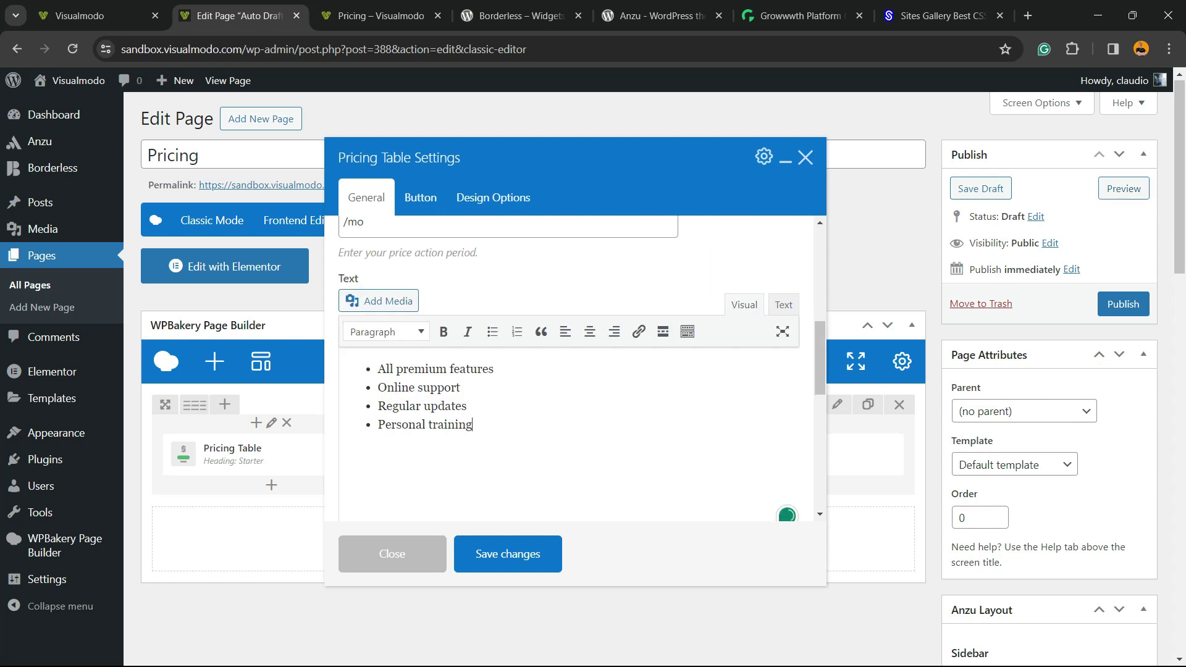
{"action": "key", "text": "Return"}
{"action": "type", "text": "Extra"}
{"action": "key", "text": "Return"}
{"action": "type", "text": "Bp"}
{"action": "key", "text": "BackSpace"}
{"action": "type", "text": "on"}
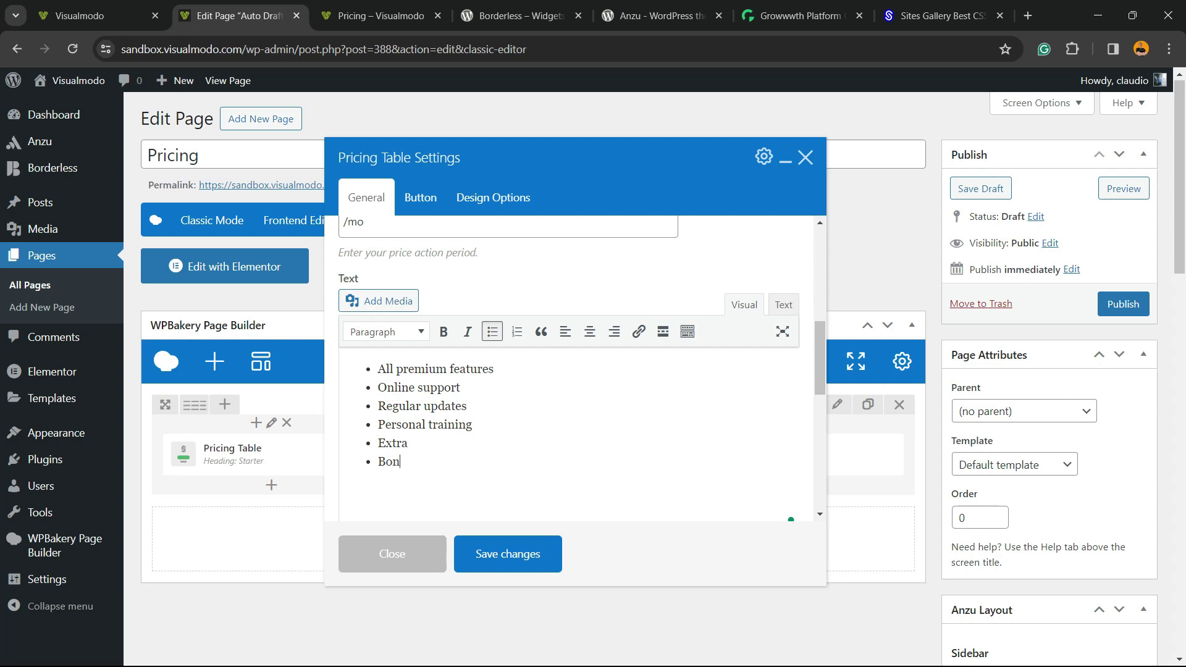
{"action": "type", "text": "us"}
Change the second table's list marker color to a magenta shade and save its settings.
{"action": "scroll", "coordinate": [569, 369], "scroll_direction": "down", "scroll_amount": 3}
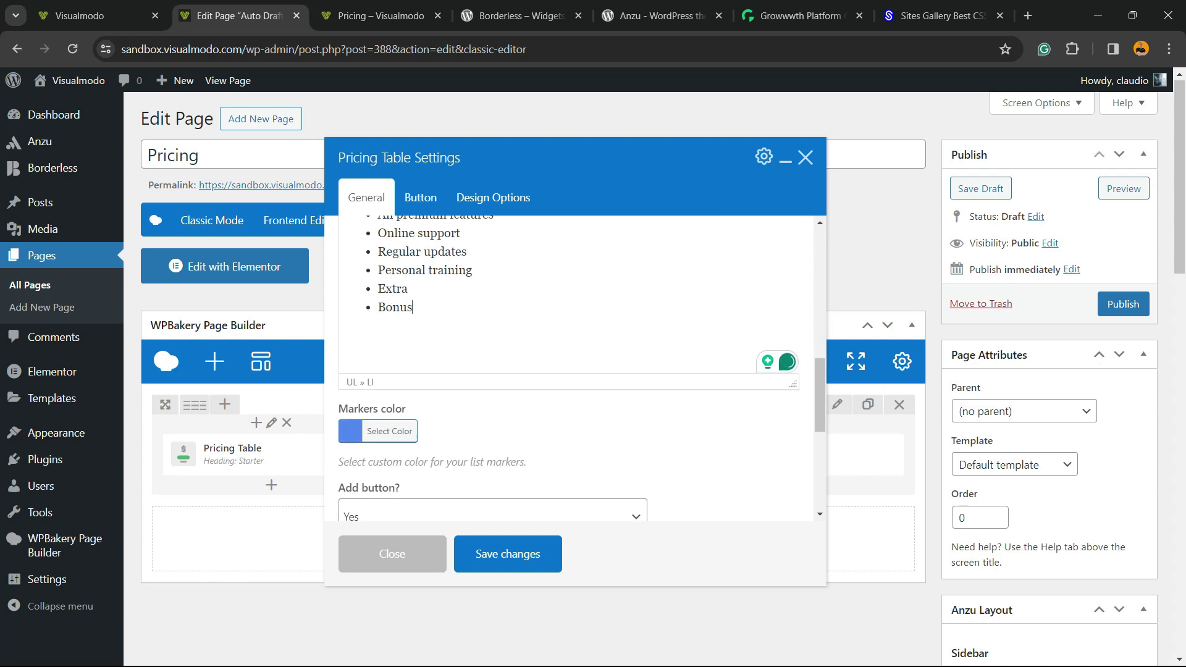
{"action": "scroll", "coordinate": [569, 369], "scroll_direction": "down", "scroll_amount": 3}
{"action": "left_click", "coordinate": [389, 277]}
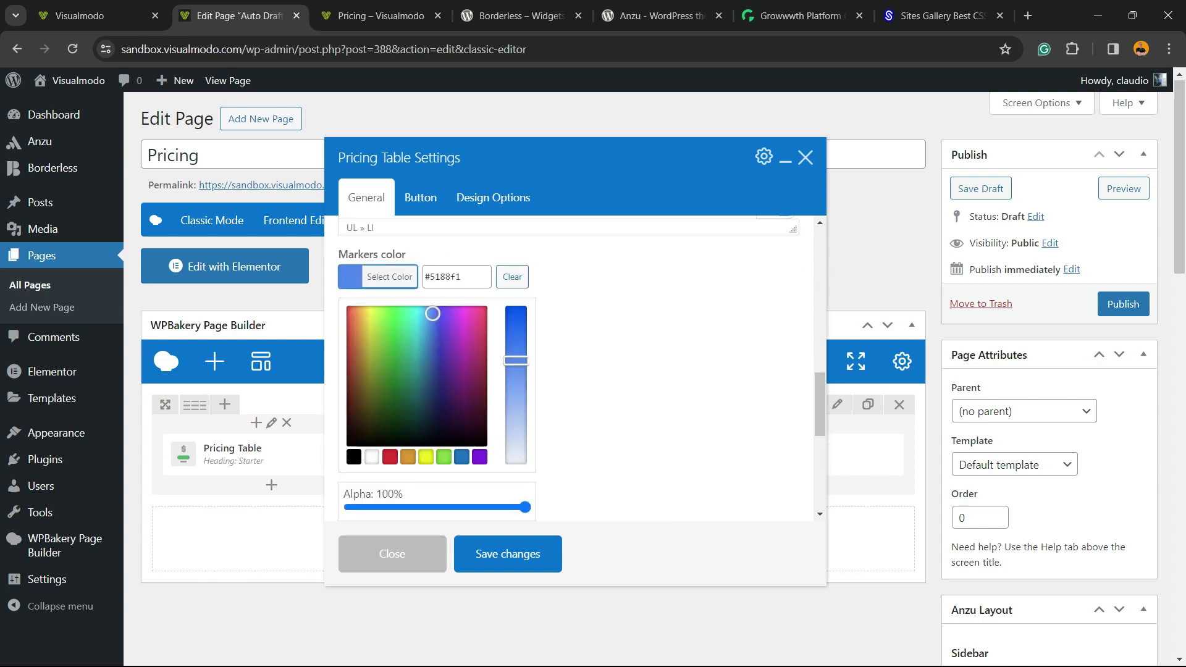
{"action": "left_click", "coordinate": [395, 364]}
{"action": "left_click_drag", "start_coordinate": [395, 363], "coordinate": [467, 355]}
{"action": "left_click", "coordinate": [508, 554]}
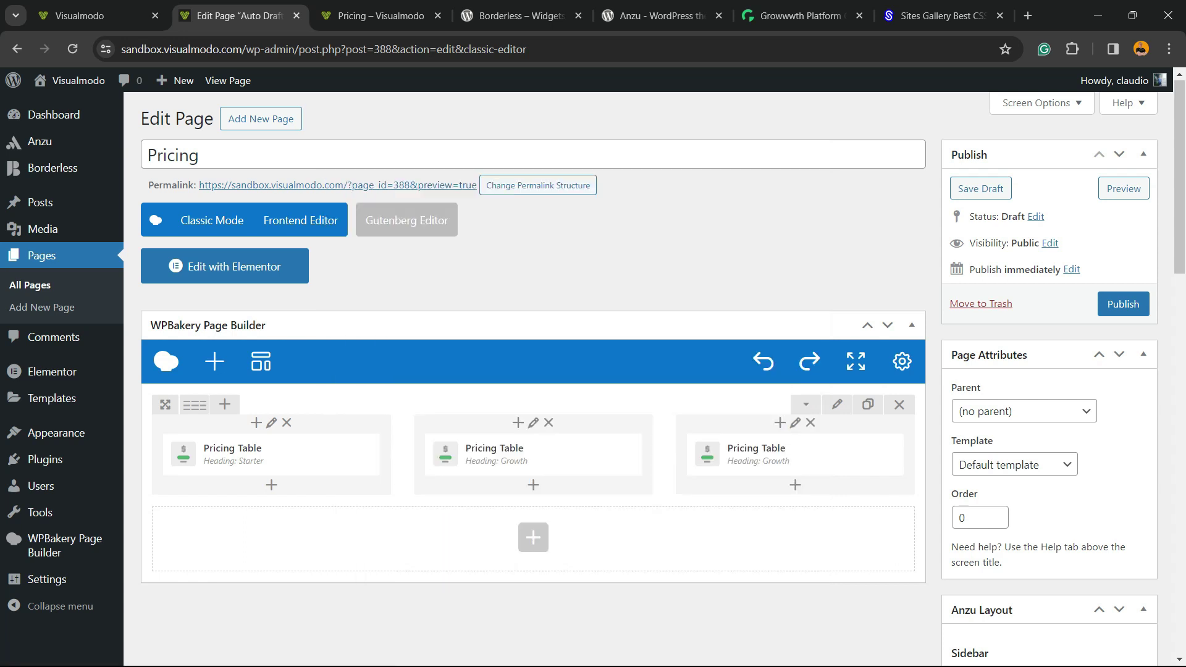
Reopen the second pricing table's settings and review its heading, price, feature list and marker color options.
{"action": "left_click", "coordinate": [550, 454]}
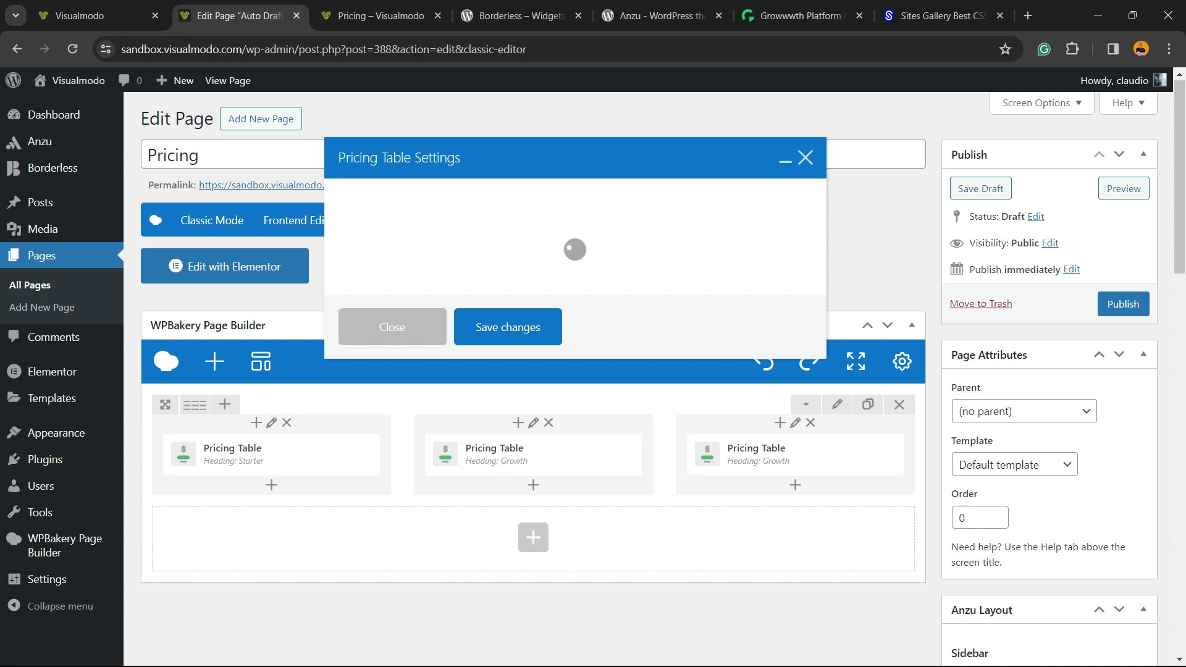
{"action": "scroll", "coordinate": [575, 371], "scroll_direction": "down", "scroll_amount": 3}
{"action": "scroll", "coordinate": [575, 370], "scroll_direction": "down", "scroll_amount": 2}
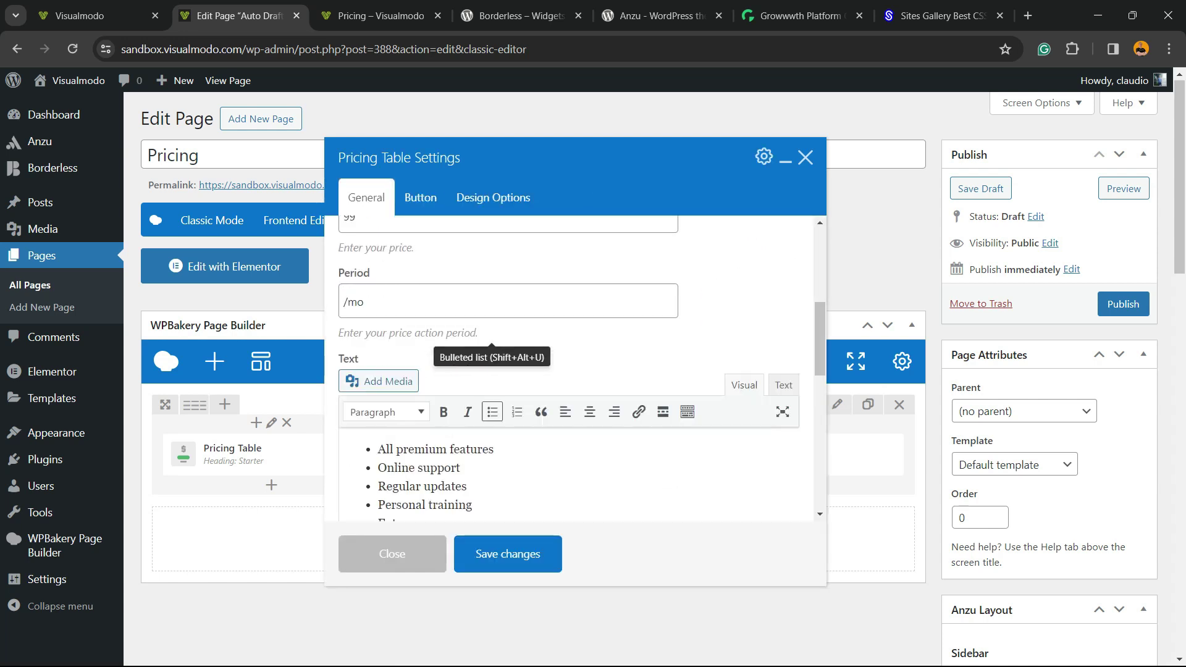
{"action": "scroll", "coordinate": [574, 371], "scroll_direction": "up", "scroll_amount": 4}
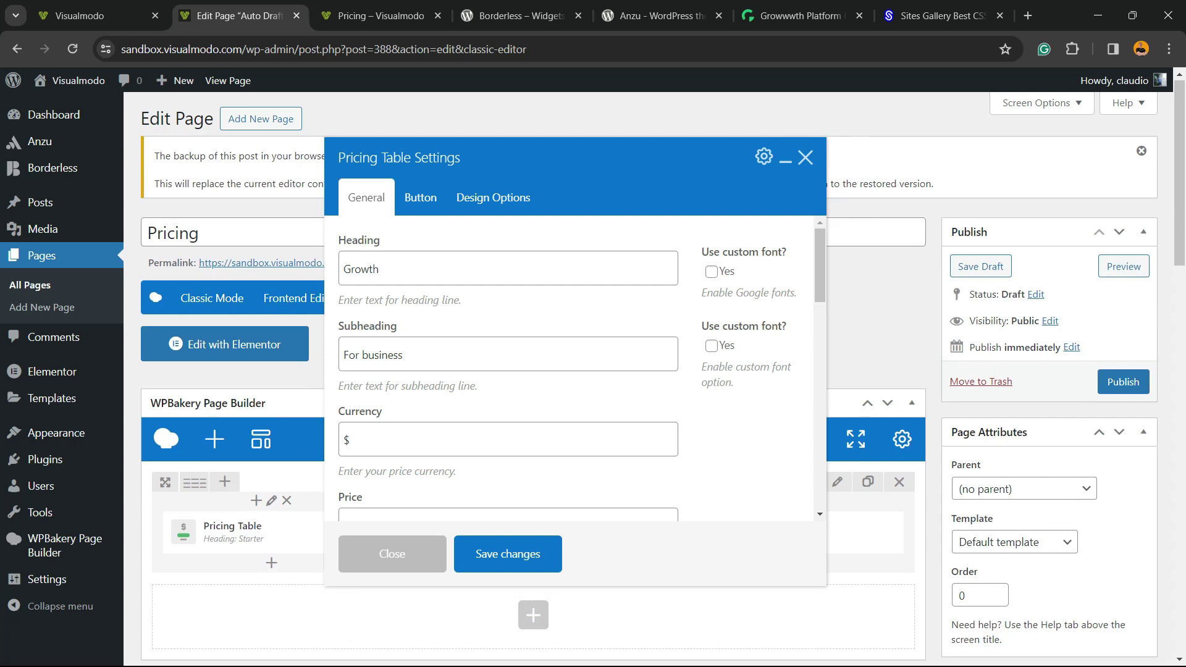
{"action": "scroll", "coordinate": [575, 371], "scroll_direction": "down", "scroll_amount": 5}
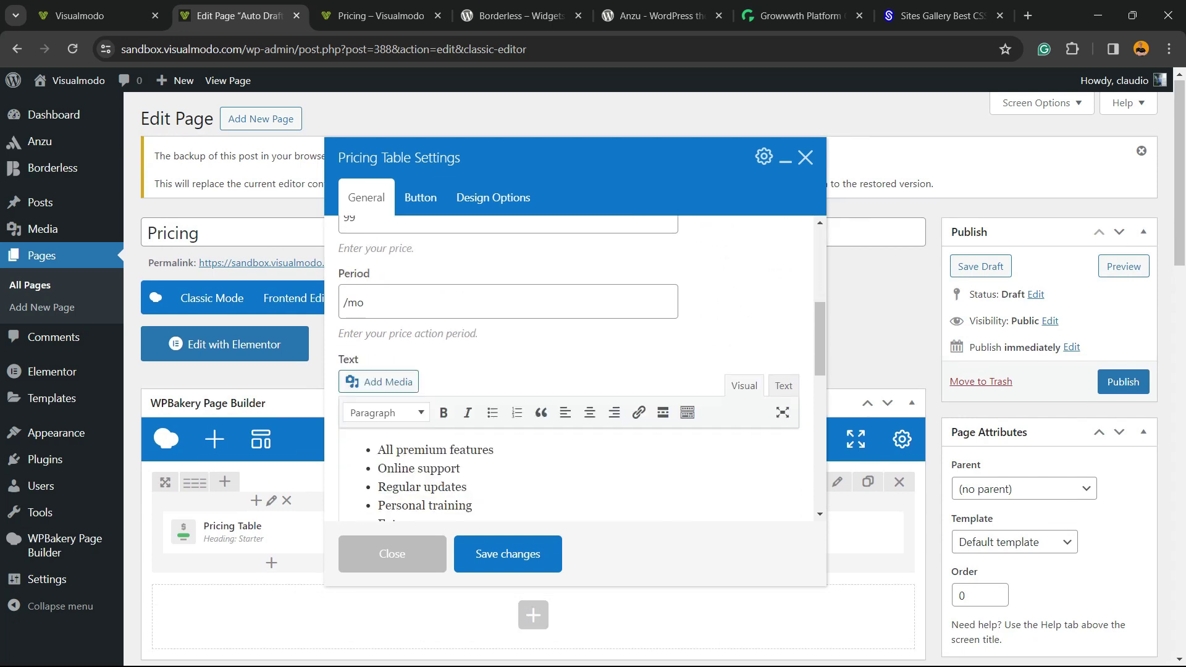
{"action": "scroll", "coordinate": [575, 369], "scroll_direction": "down", "scroll_amount": 8}
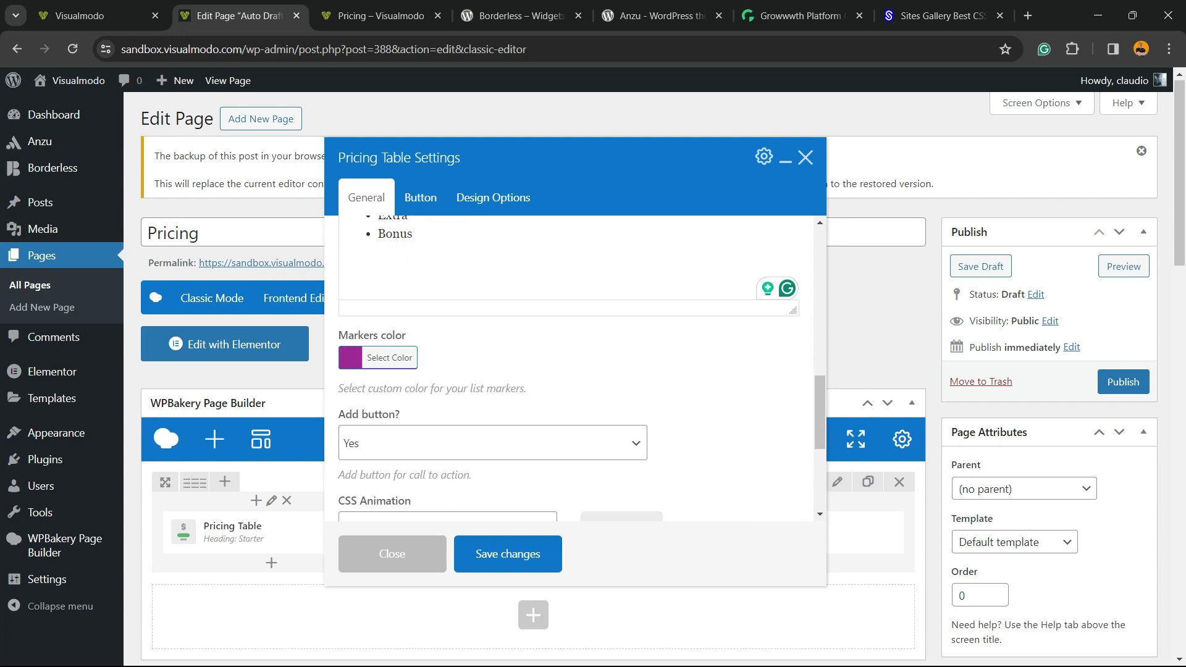
{"action": "scroll", "coordinate": [575, 369], "scroll_direction": "down", "scroll_amount": 2}
Set the second pricing table's button color to Violet and its size to Large.
{"action": "left_click", "coordinate": [420, 197]}
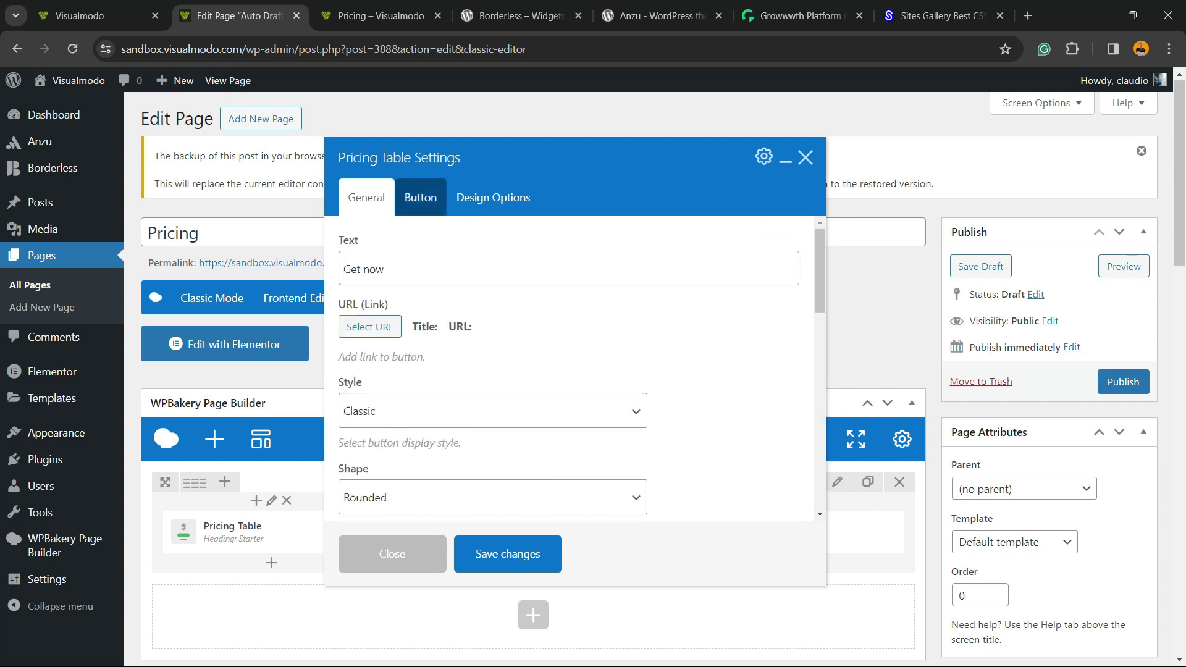
{"action": "scroll", "coordinate": [574, 369], "scroll_direction": "down", "scroll_amount": 3}
{"action": "scroll", "coordinate": [493, 369], "scroll_direction": "down", "scroll_amount": 2}
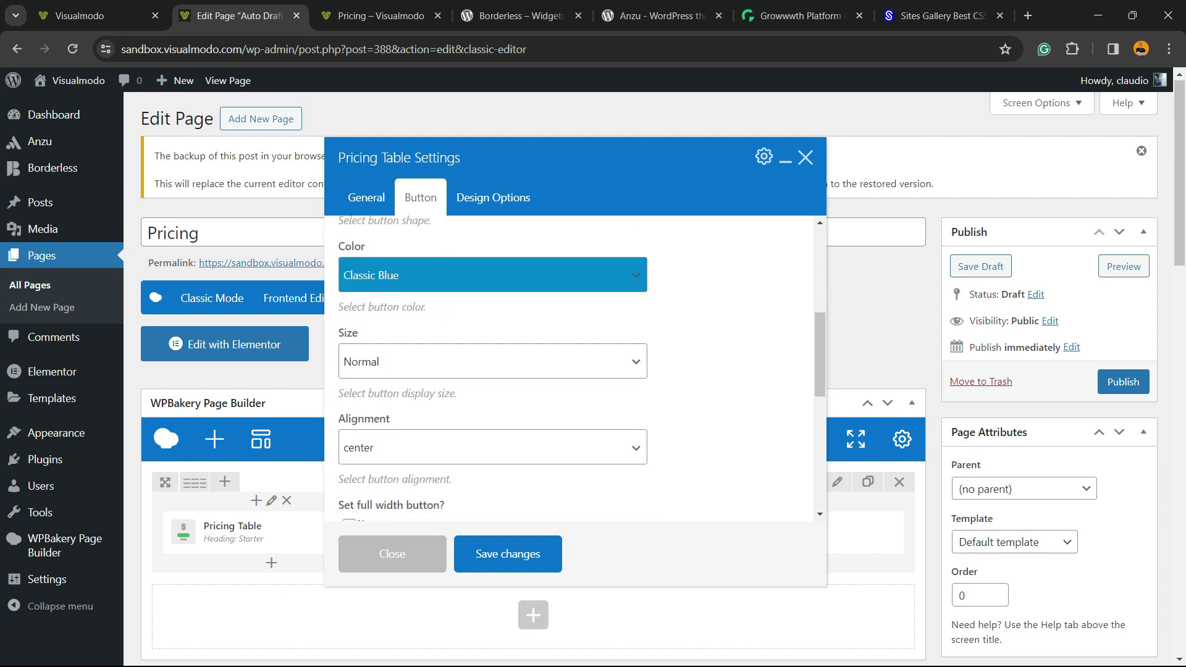
{"action": "left_click", "coordinate": [493, 275]}
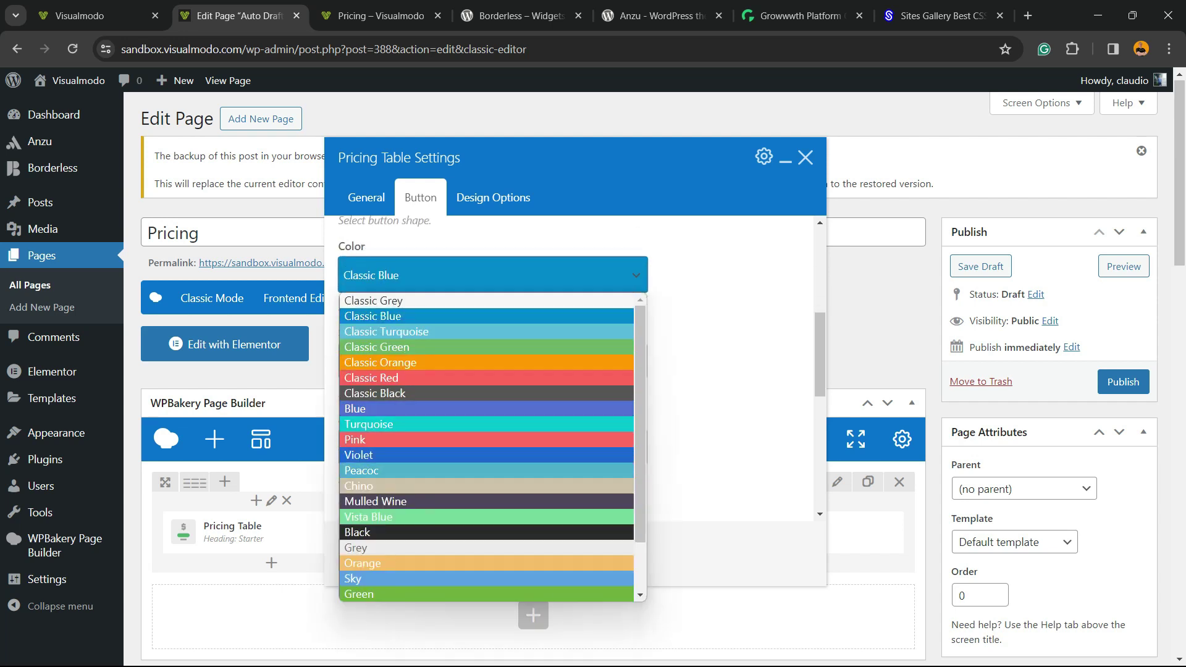
{"action": "left_click", "coordinate": [370, 455]}
{"action": "left_click", "coordinate": [493, 362]}
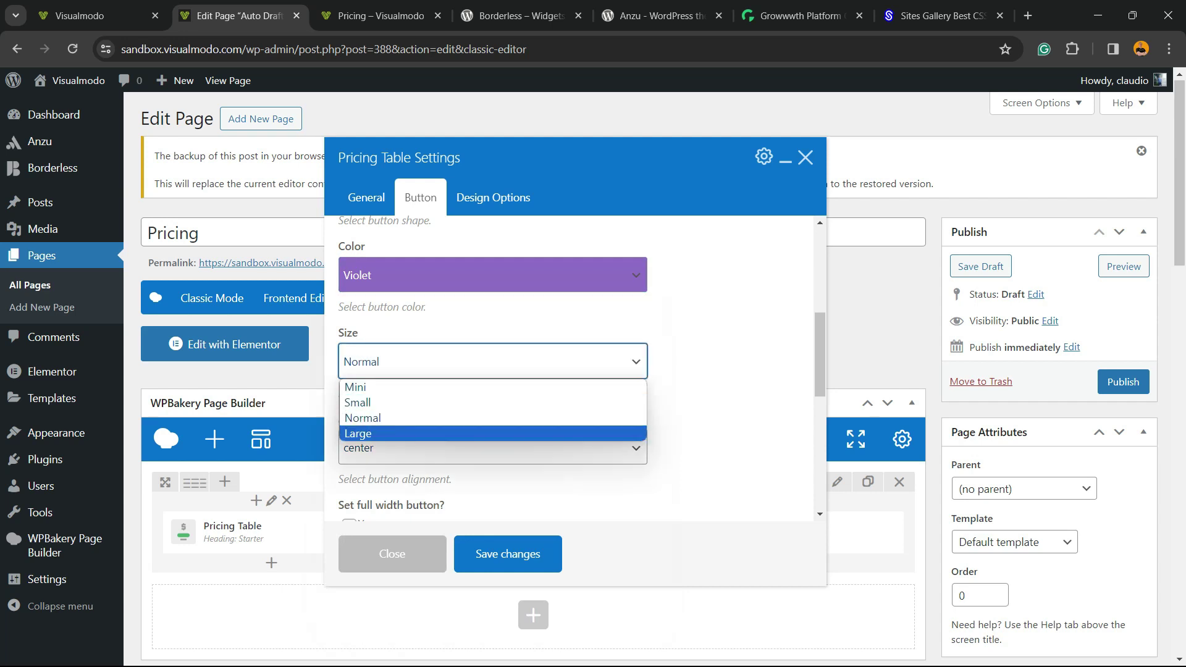
{"action": "left_click", "coordinate": [371, 433]}
Enable an icon on the second table's button with Left alignment, keeping the button full width.
{"action": "scroll", "coordinate": [494, 371], "scroll_direction": "down", "scroll_amount": 3}
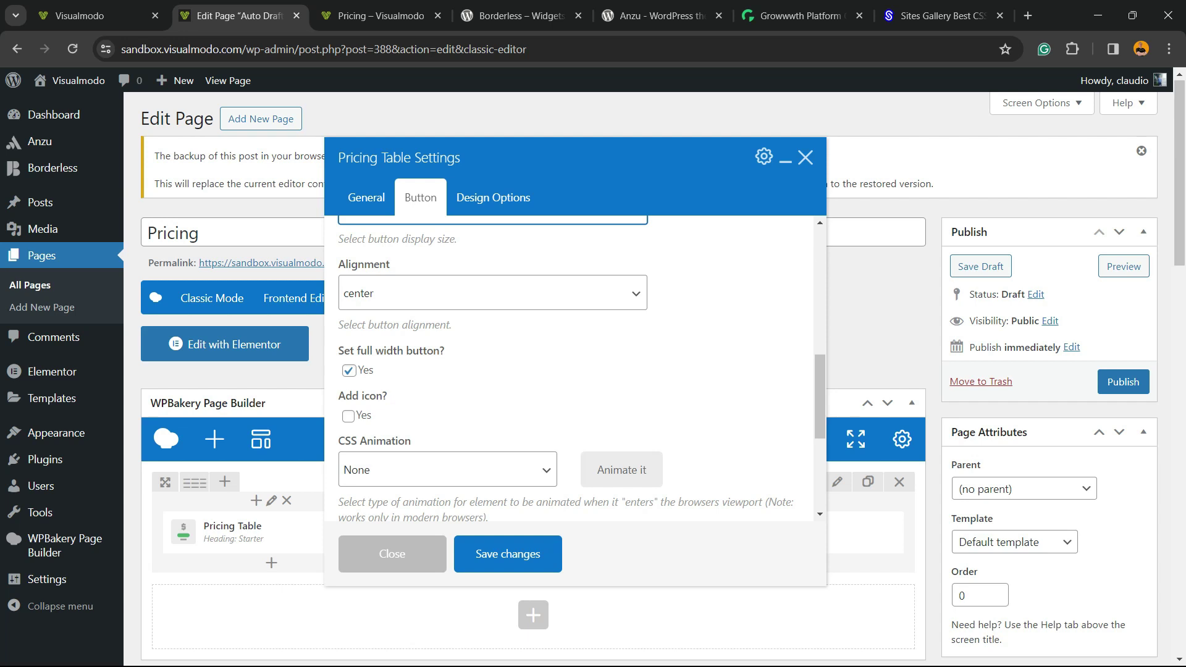
{"action": "left_click", "coordinate": [349, 370]}
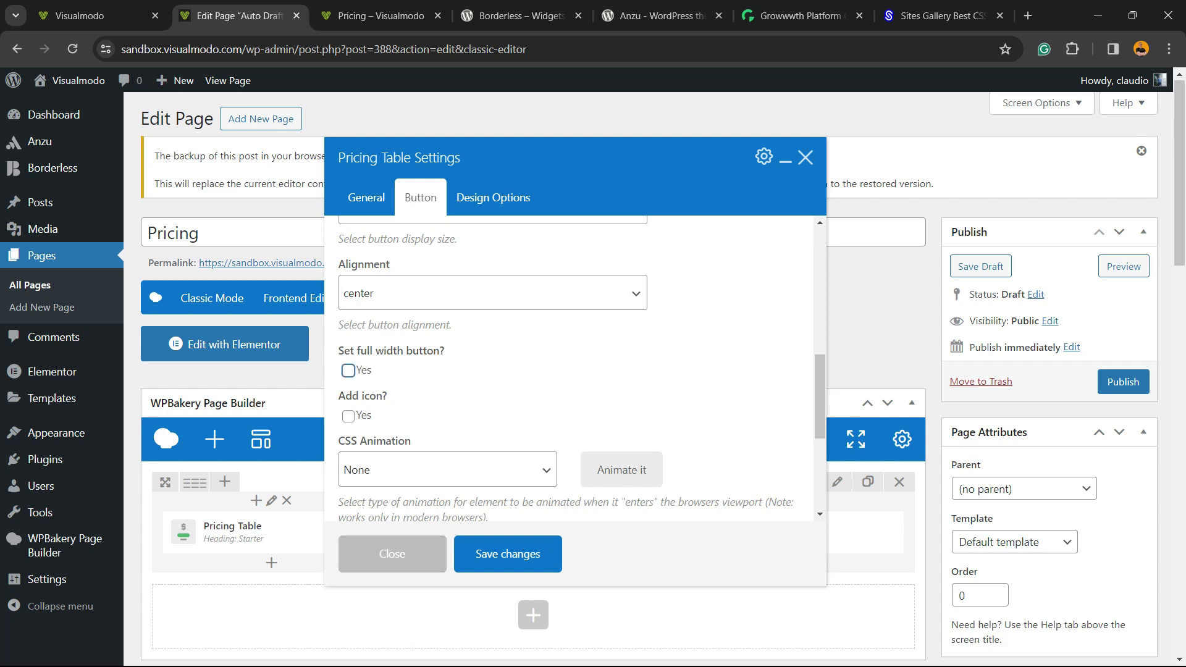
{"action": "left_click", "coordinate": [349, 371]}
{"action": "key", "text": "Tab"}
{"action": "key", "text": "space"}
{"action": "scroll", "coordinate": [574, 371], "scroll_direction": "down", "scroll_amount": 3}
{"action": "left_click", "coordinate": [492, 315]}
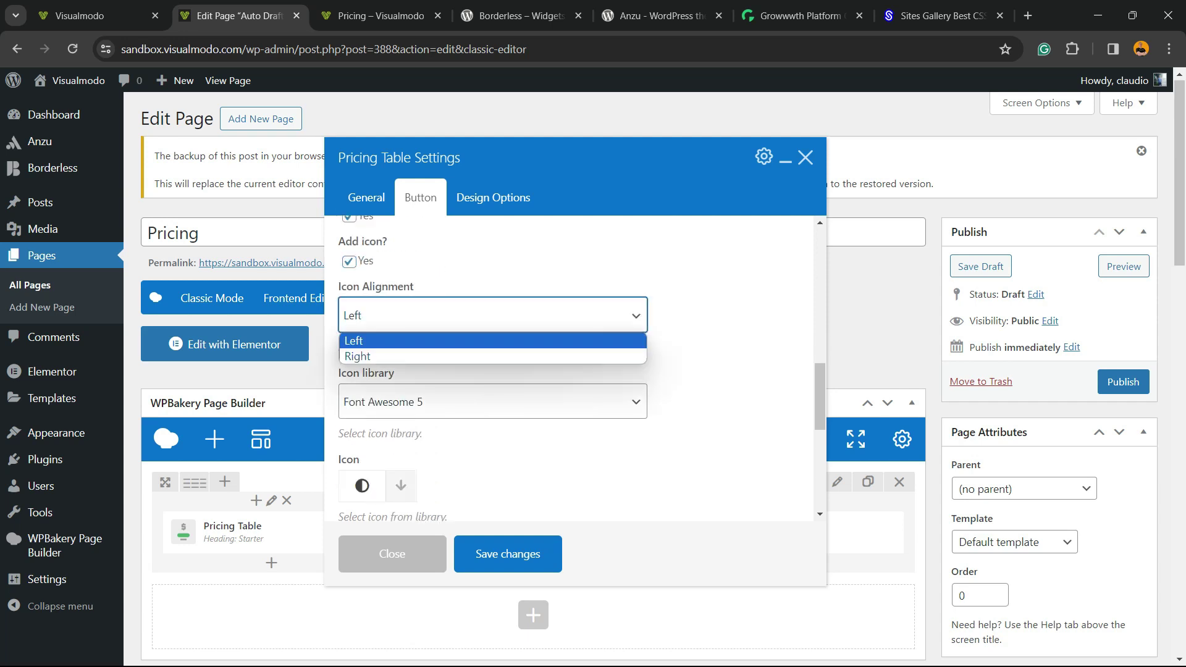
{"action": "key", "text": "Return"}
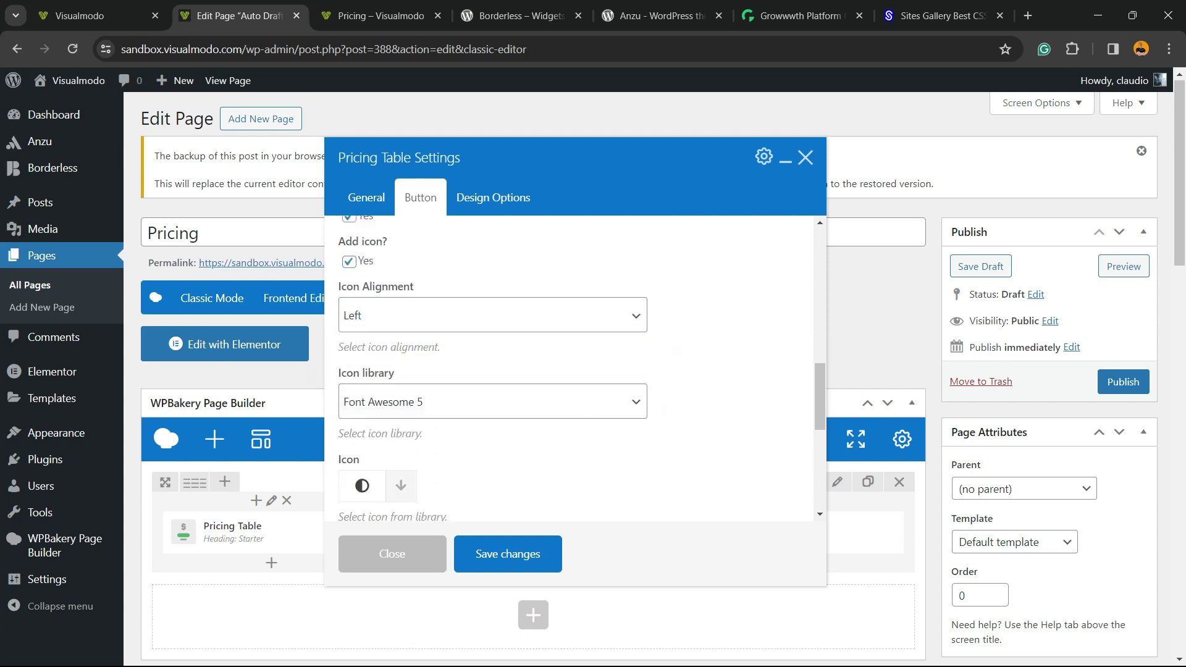
Choose the shopping cart icon with an arrow from the Font Awesome 5 library for the button.
{"action": "scroll", "coordinate": [492, 371], "scroll_direction": "down", "scroll_amount": 2}
{"action": "left_click", "coordinate": [401, 324]}
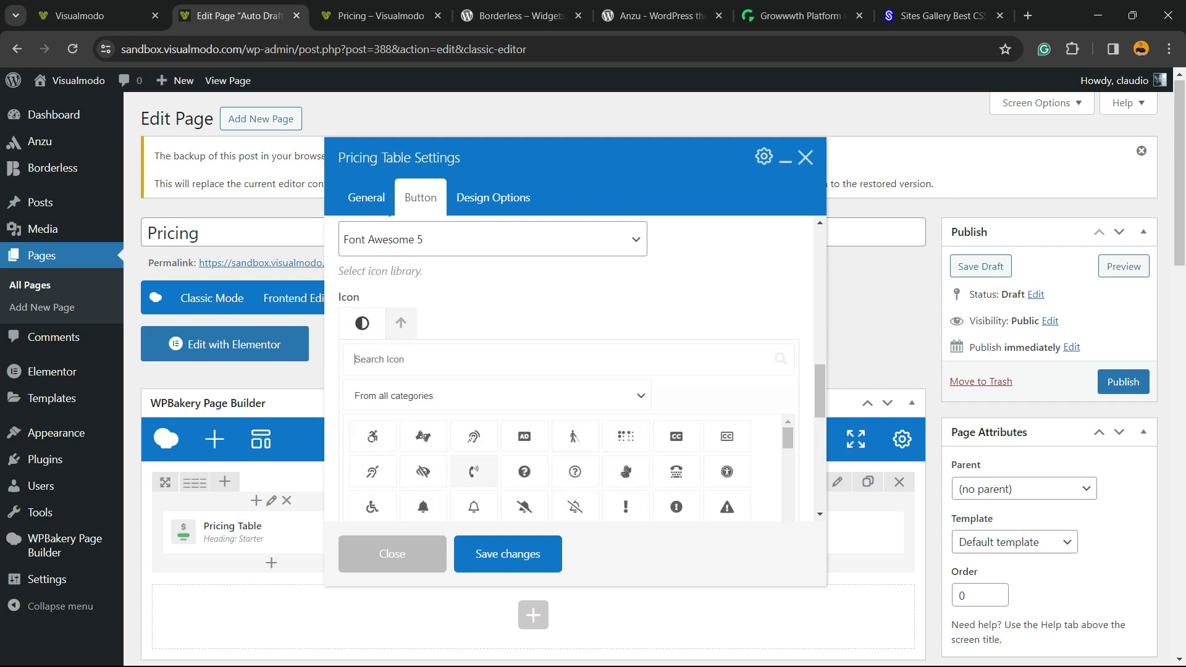
{"action": "scroll", "coordinate": [372, 439], "scroll_direction": "down", "scroll_amount": 2}
{"action": "scroll", "coordinate": [575, 469], "scroll_direction": "down", "scroll_amount": 5}
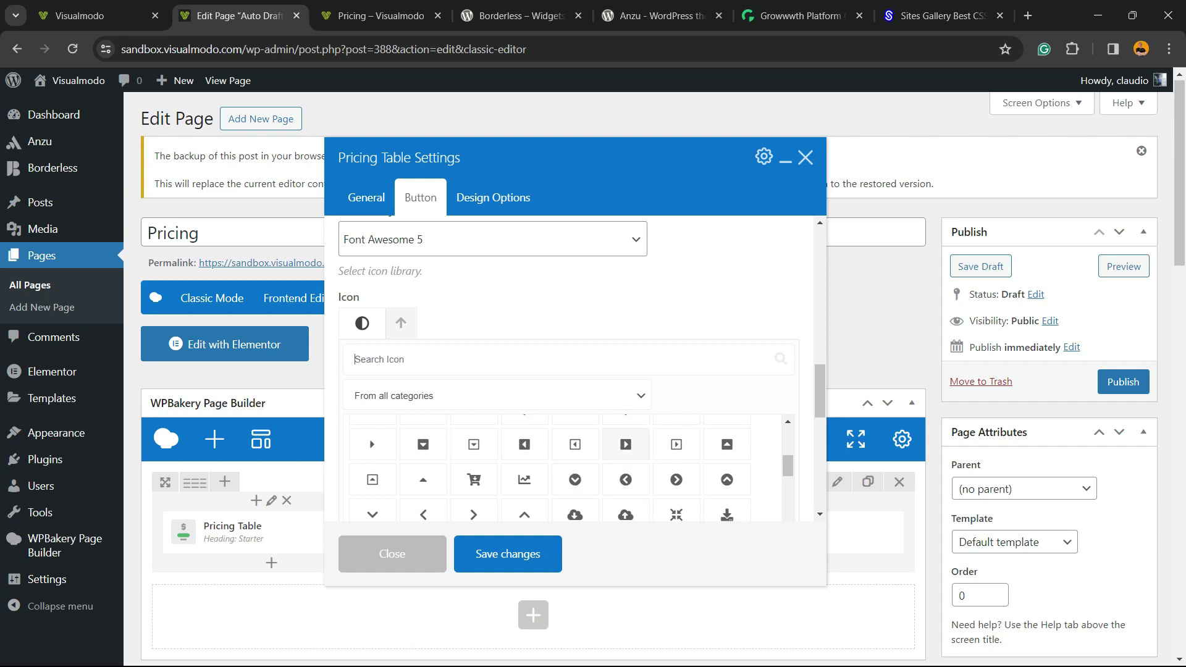
{"action": "left_click", "coordinate": [474, 479]}
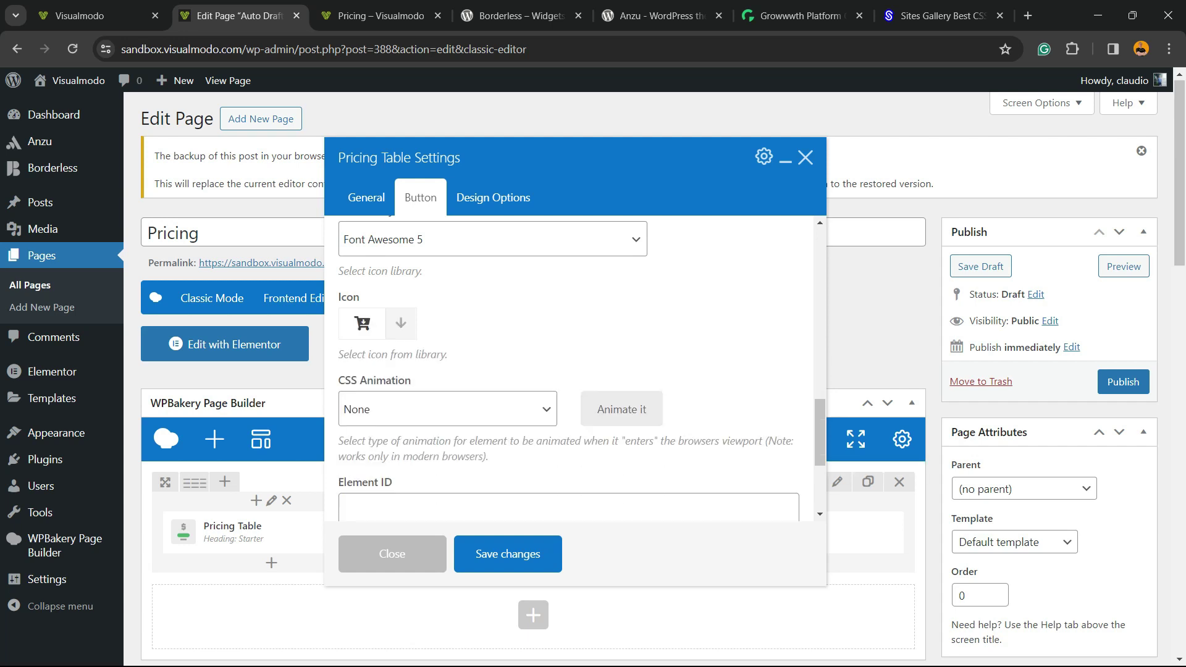
Save the second pricing table's settings and check all three tables in the updated page preview.
{"action": "scroll", "coordinate": [574, 370], "scroll_direction": "down", "scroll_amount": 2}
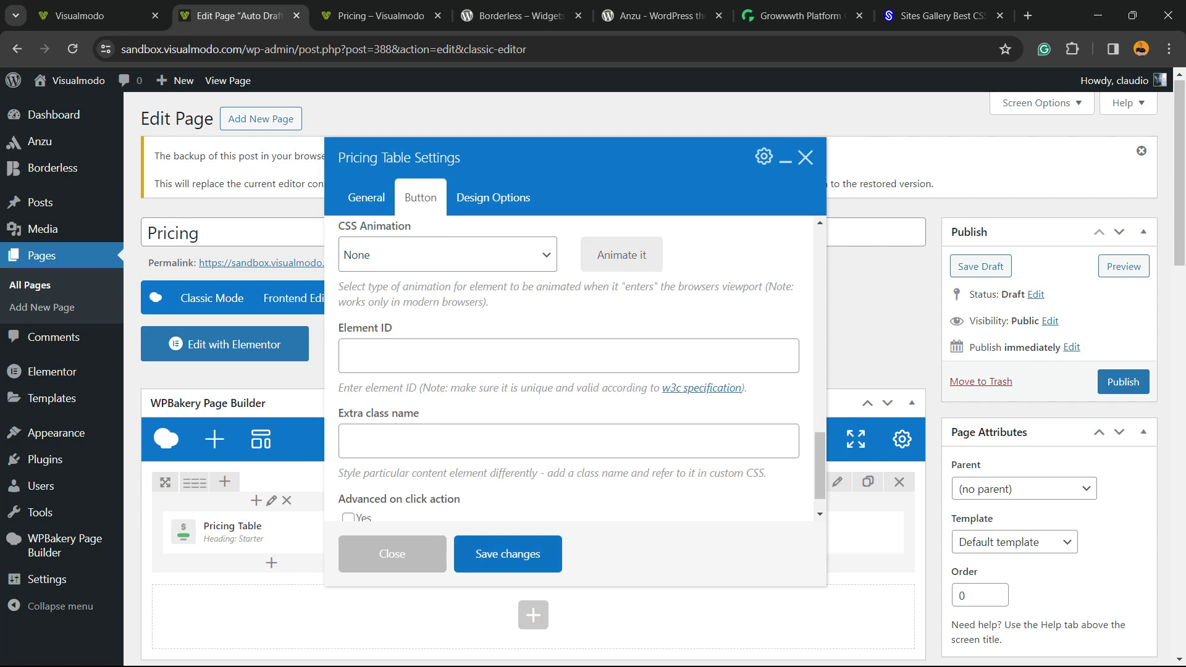
{"action": "left_click", "coordinate": [508, 554]}
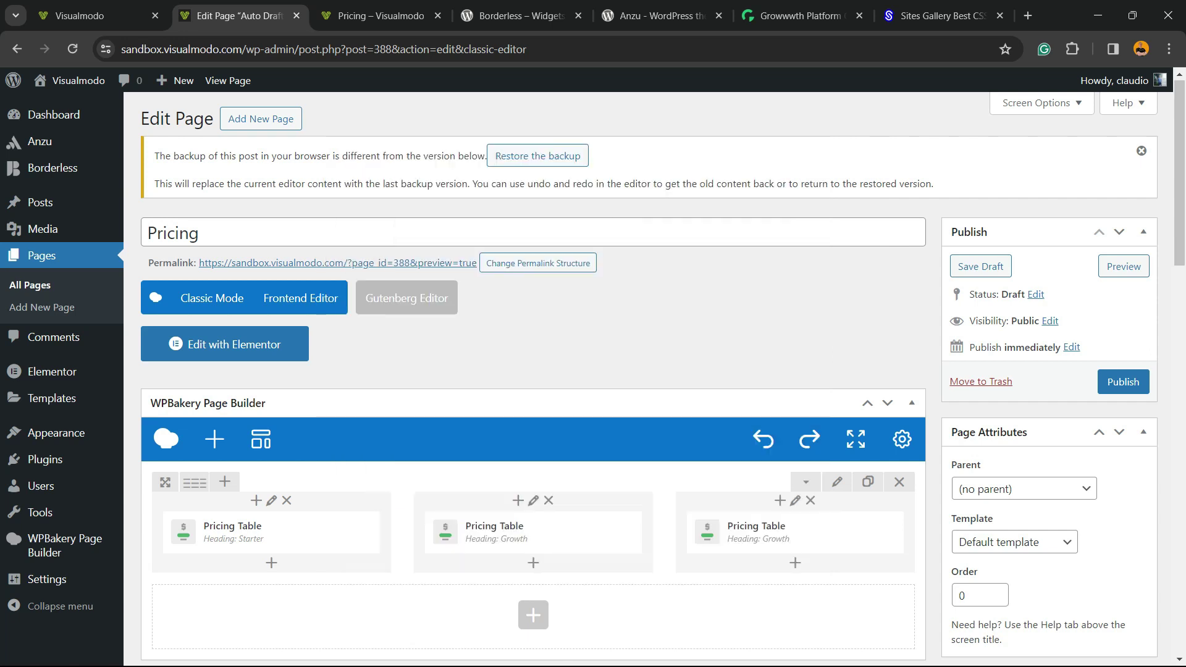
{"action": "left_click", "coordinate": [1124, 266]}
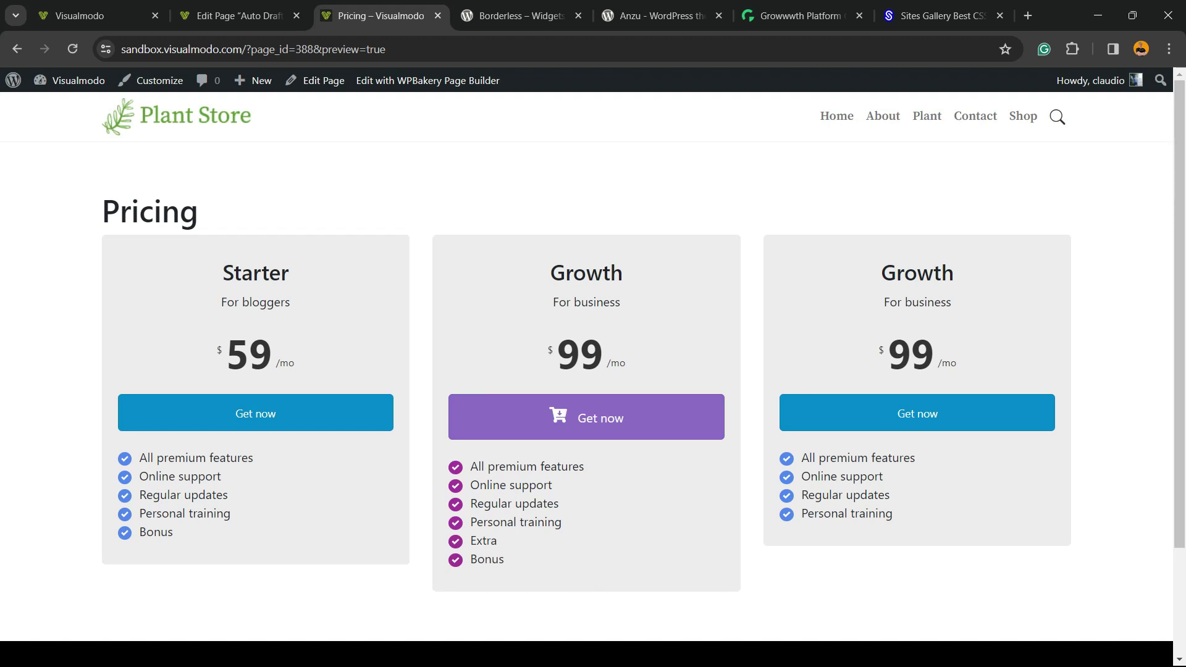
{"action": "scroll", "coordinate": [593, 371], "scroll_direction": "down", "scroll_amount": 2}
{"action": "scroll", "coordinate": [593, 370], "scroll_direction": "up", "scroll_amount": 2}
{"action": "scroll", "coordinate": [593, 371], "scroll_direction": "down", "scroll_amount": 3}
{"action": "scroll", "coordinate": [593, 371], "scroll_direction": "up", "scroll_amount": 3}
View the Borderless plugin page and the Anzu theme page on WordPress.org, highlighting each title.
{"action": "key", "text": "ctrl+Tab"}
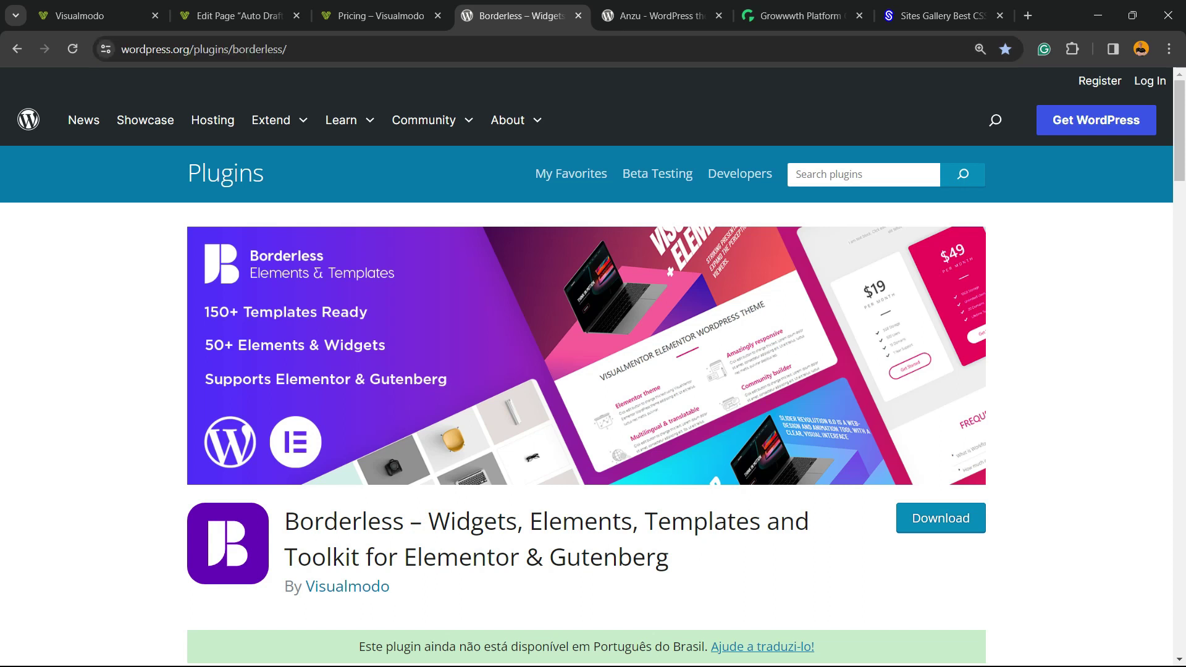
{"action": "triple_click", "coordinate": [412, 527]}
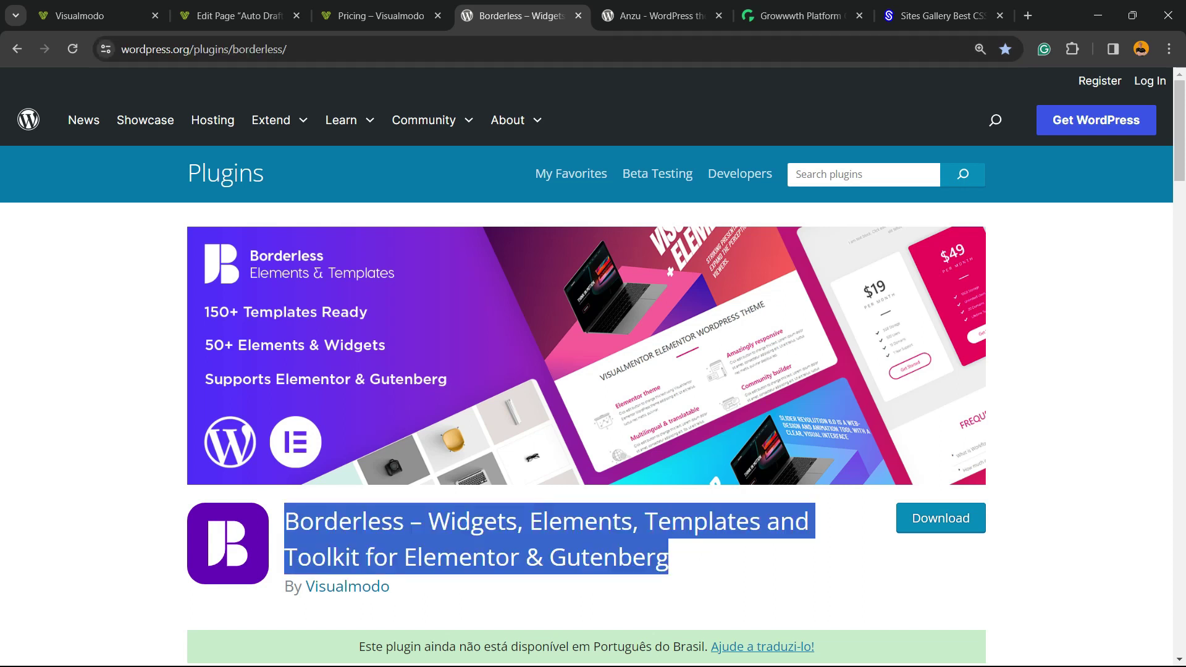
{"action": "key", "text": "ctrl+Tab"}
{"action": "left_click_drag", "start_coordinate": [221, 367], "coordinate": [289, 371]}
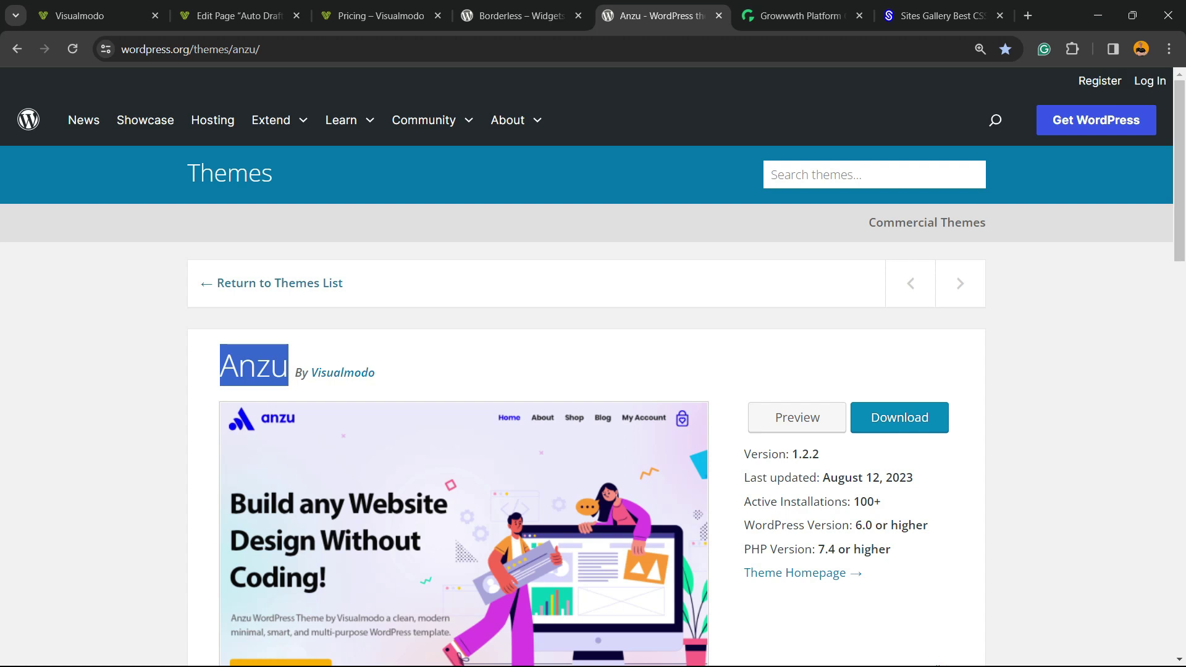
Switch to the Growwwth website and look through its headline and publisher price listings.
{"action": "left_click", "coordinate": [799, 16]}
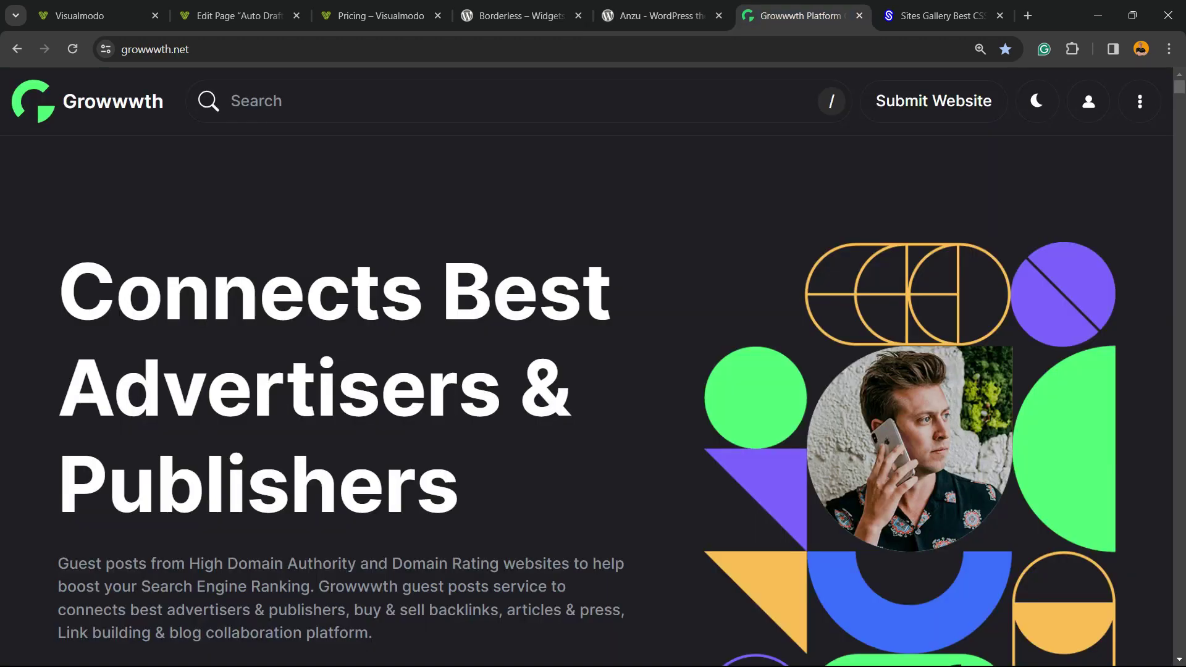
{"action": "triple_click", "coordinate": [266, 293]}
{"action": "double_click", "coordinate": [266, 292]}
{"action": "scroll", "coordinate": [587, 399], "scroll_direction": "down", "scroll_amount": 15}
{"action": "scroll", "coordinate": [587, 401], "scroll_direction": "down", "scroll_amount": 12}
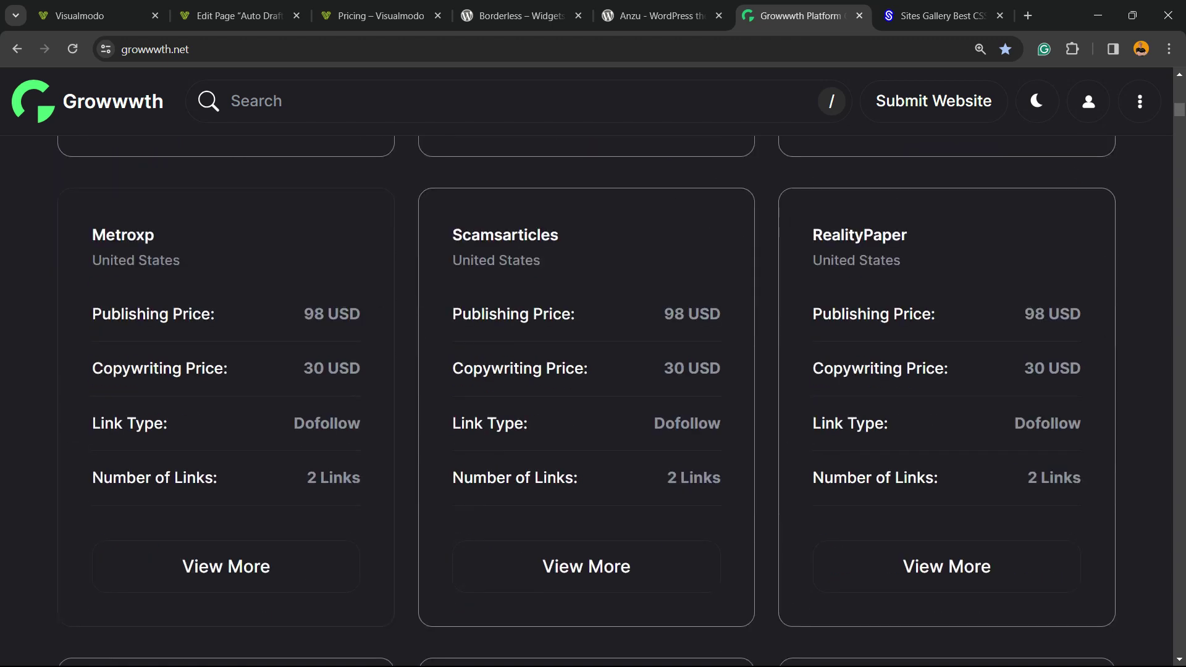
Switch to the Sites Gallery website and browse its showcase of submitted website designs.
{"action": "key", "text": "ctrl+Tab"}
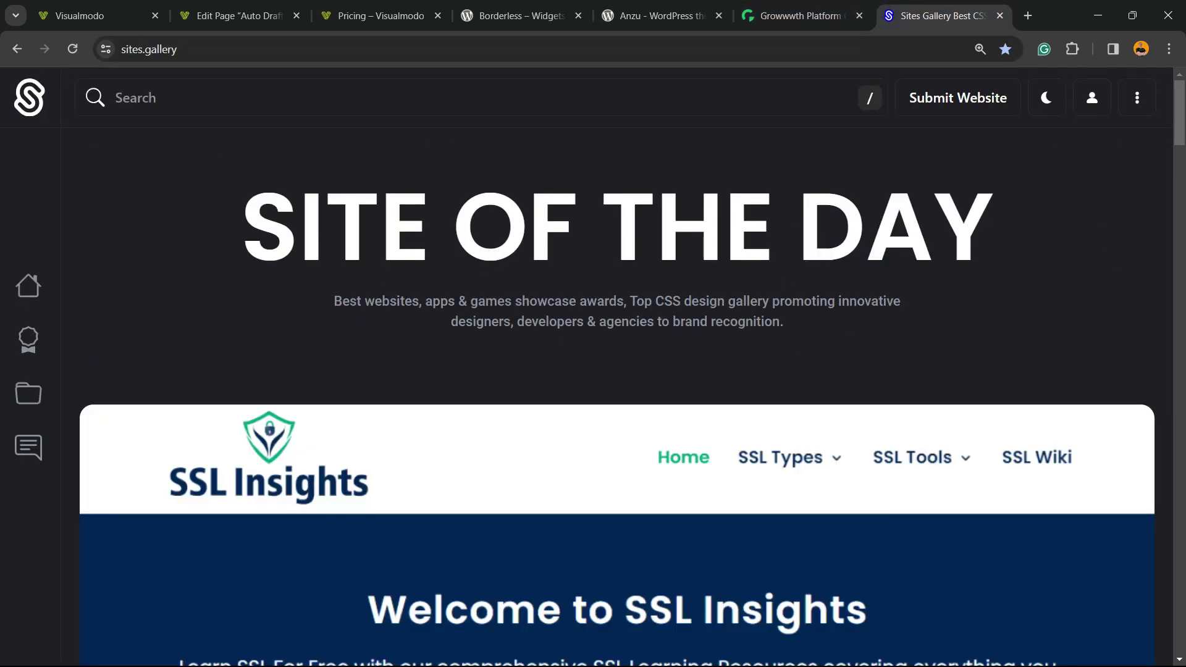
{"action": "scroll", "coordinate": [618, 396], "scroll_direction": "down", "scroll_amount": 20}
{"action": "scroll", "coordinate": [618, 395], "scroll_direction": "down", "scroll_amount": 20}
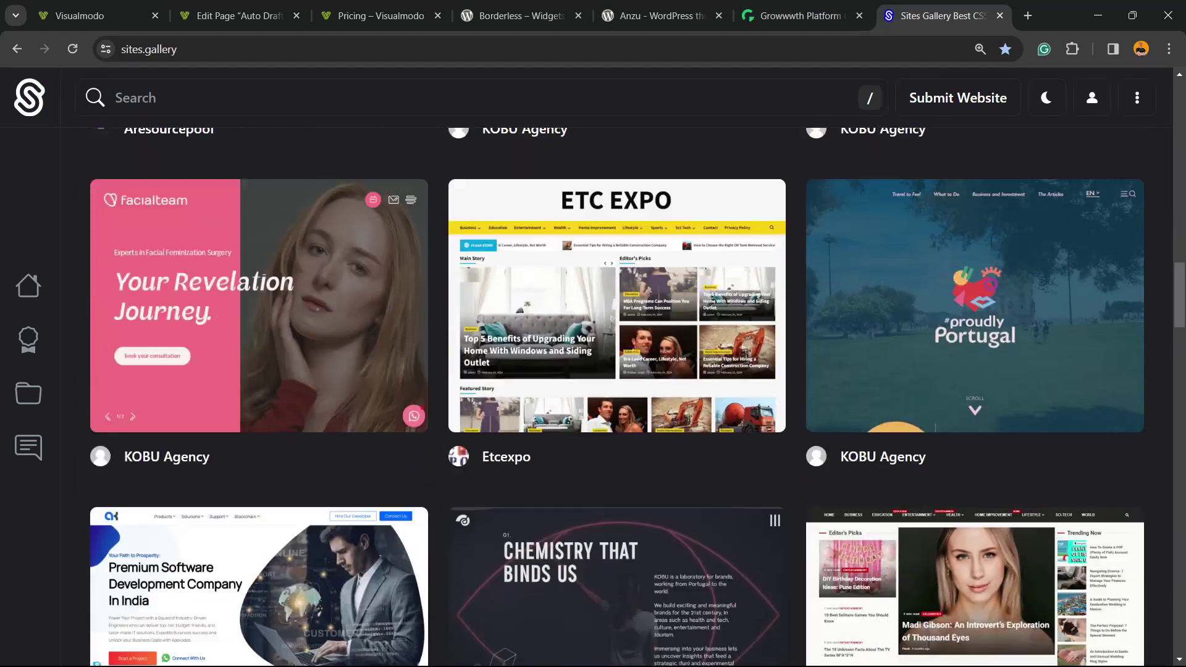
{"action": "scroll", "coordinate": [617, 396], "scroll_direction": "down", "scroll_amount": 13}
{"action": "scroll", "coordinate": [618, 395], "scroll_direction": "down", "scroll_amount": 10}
{"action": "scroll", "coordinate": [618, 395], "scroll_direction": "up", "scroll_amount": 20}
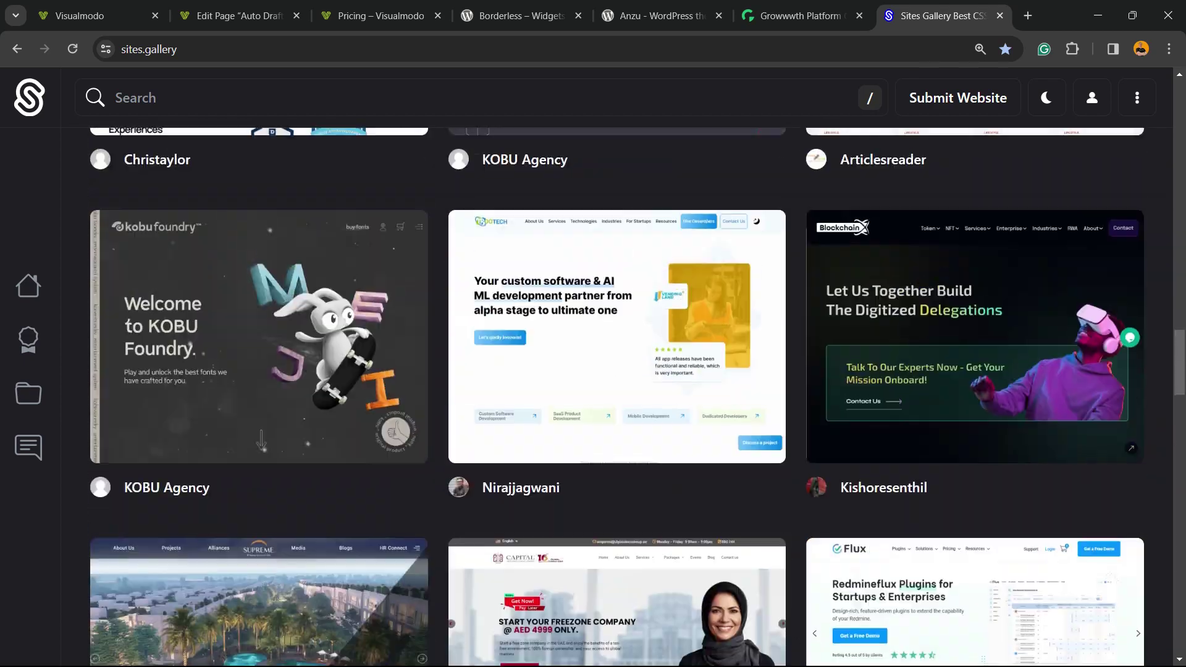